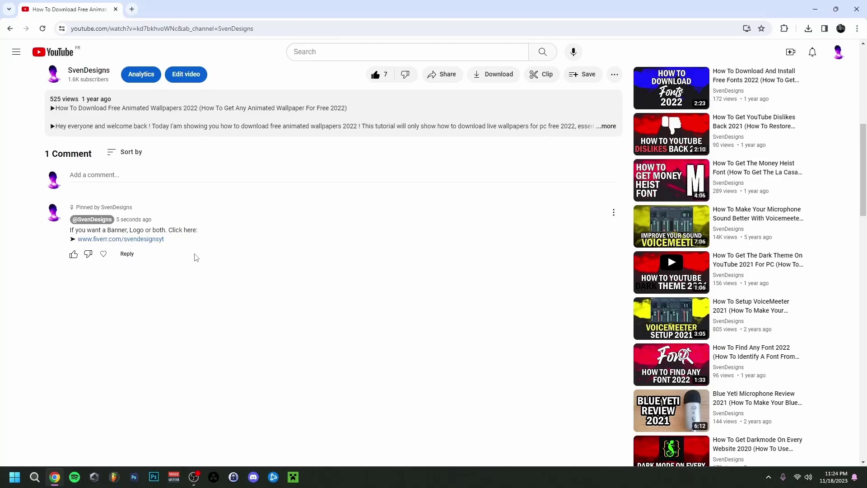
- Open the fiverr.com link from the video's pinned comment in a new tab
{"action": "left_click", "coordinate": [147, 240]}
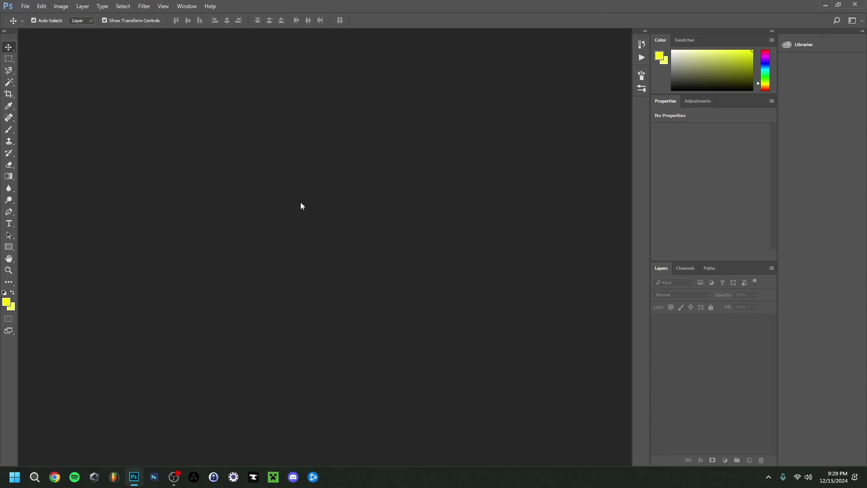
- Create a new 1920×1080 px document at 300 ppi
{"action": "left_click", "coordinate": [25, 6]}
{"action": "left_click", "coordinate": [31, 17]}
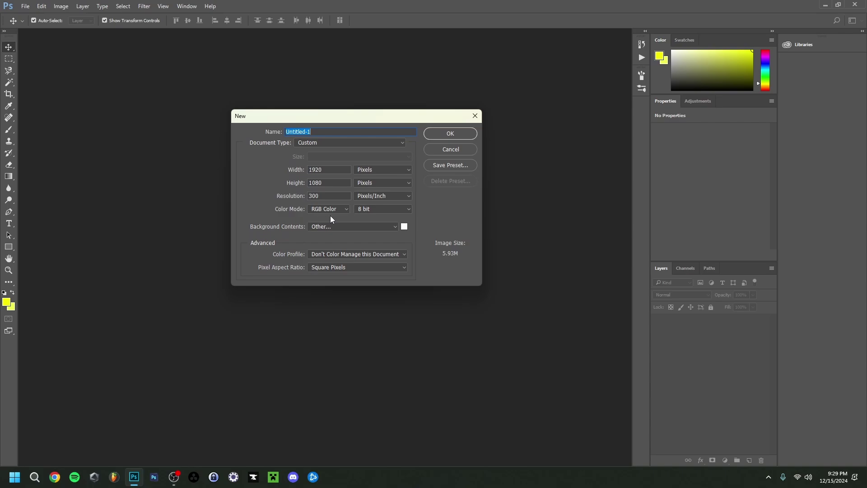
{"action": "left_click", "coordinate": [450, 134]}
- Zoom out to see the whole canvas, then select the Move tool
{"action": "key", "text": "z"}
{"action": "right_click", "coordinate": [296, 219]}
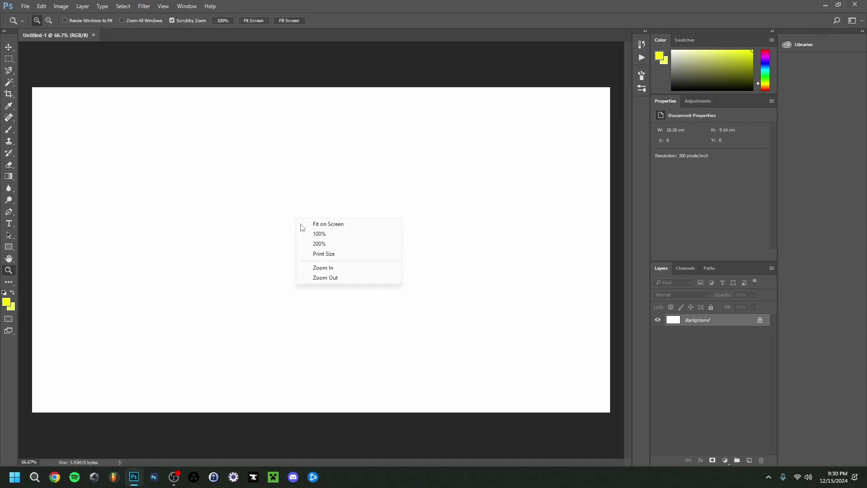
{"action": "left_click", "coordinate": [325, 277]}
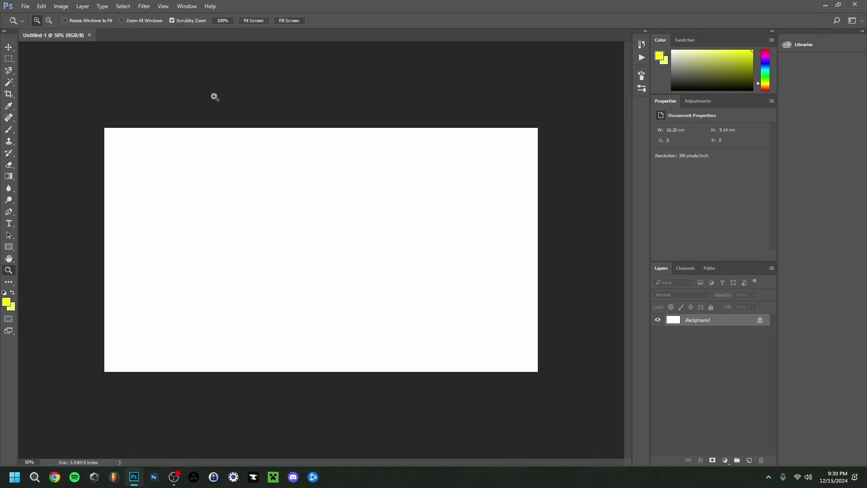
{"action": "left_click", "coordinate": [15, 47]}
{"action": "left_click", "coordinate": [25, 7]}
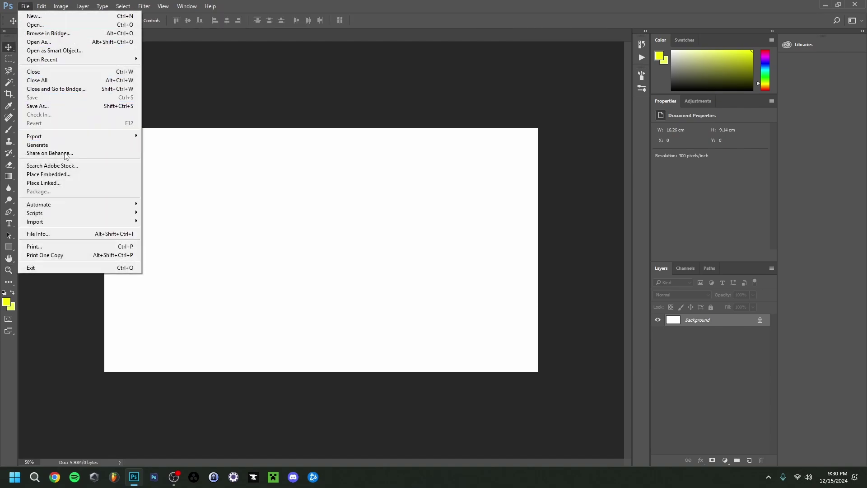
- Place LilLoot_Lake as a linked image scaled to 24.10%, centred to fill the canvas
{"action": "left_click", "coordinate": [43, 182]}
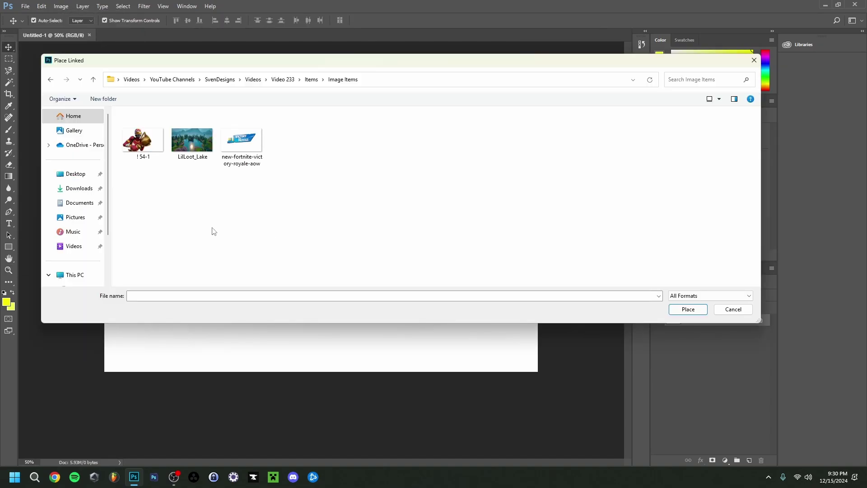
{"action": "double_click", "coordinate": [192, 140]}
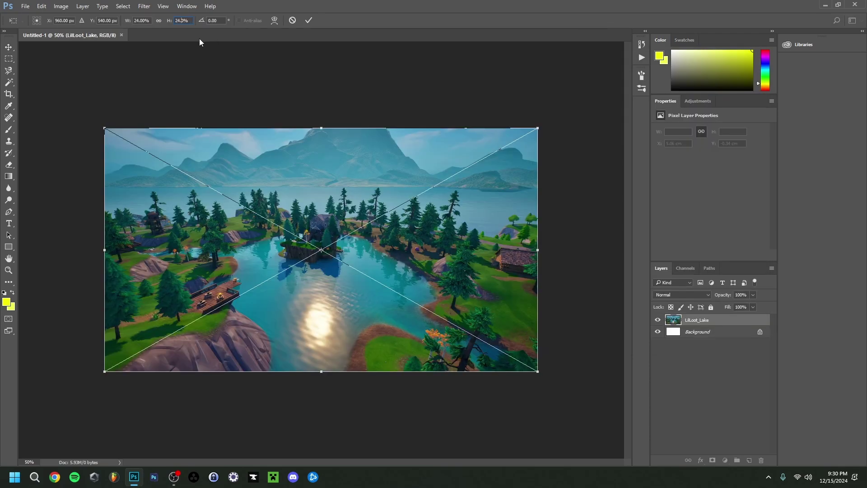
{"action": "type", "text": "1"}
{"action": "left_click", "coordinate": [158, 26]}
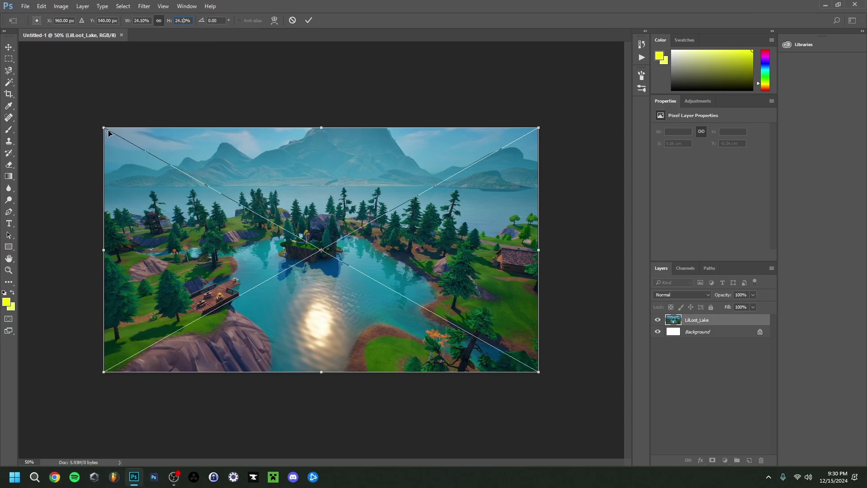
{"action": "mouse_move", "coordinate": [104, 127]}
{"action": "left_mouse_down"}
{"action": "mouse_move", "coordinate": [125, 138]}
{"action": "mouse_move", "coordinate": [91, 122]}
{"action": "mouse_move", "coordinate": [145, 153]}
{"action": "mouse_move", "coordinate": [127, 134]}
{"action": "mouse_move", "coordinate": [88, 148]}
{"action": "mouse_move", "coordinate": [131, 151]}
{"action": "mouse_move", "coordinate": [107, 129]}
{"action": "mouse_move", "coordinate": [105, 138]}
{"action": "left_mouse_up"}
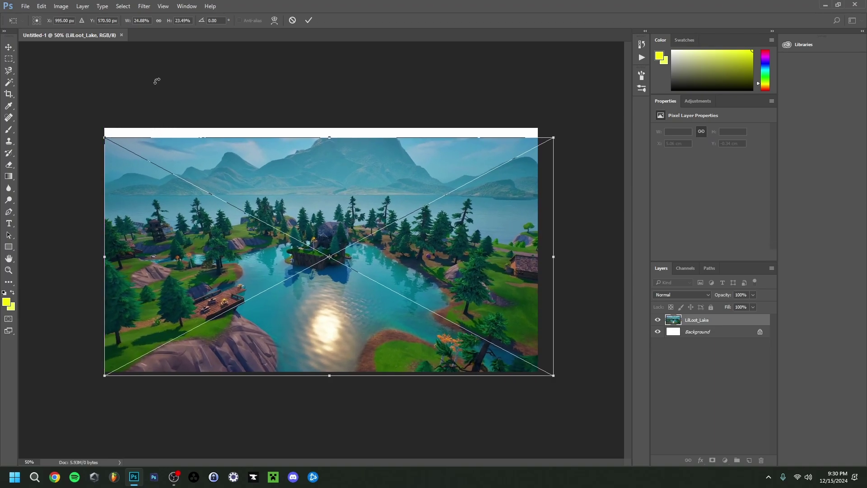
{"action": "left_click", "coordinate": [159, 20]}
{"action": "left_click_drag", "start_coordinate": [266, 184], "coordinate": [258, 177]}
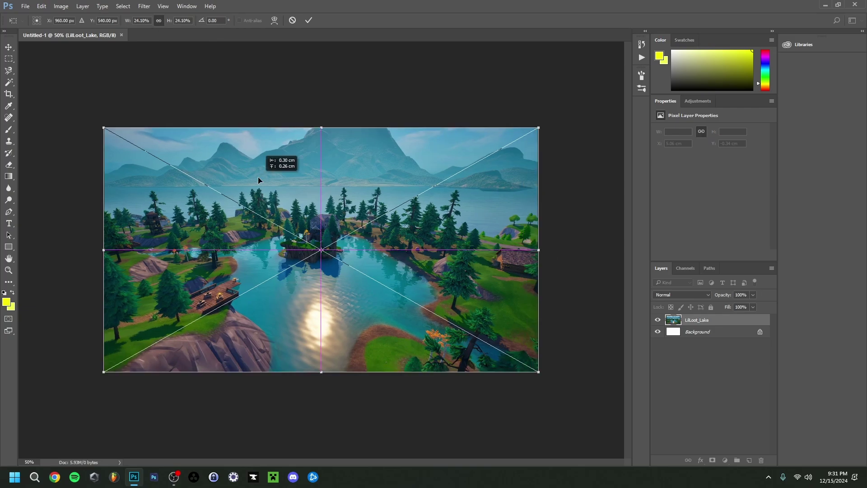
{"action": "key", "text": "Return"}
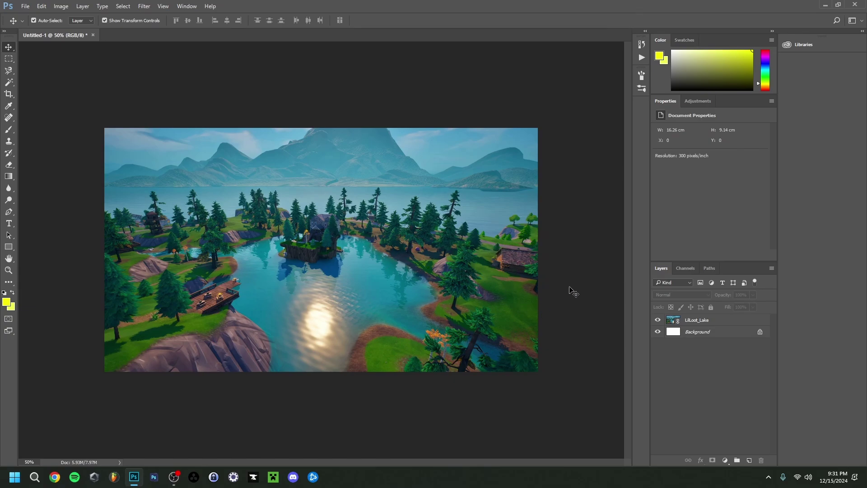
{"action": "left_click", "coordinate": [693, 320]}
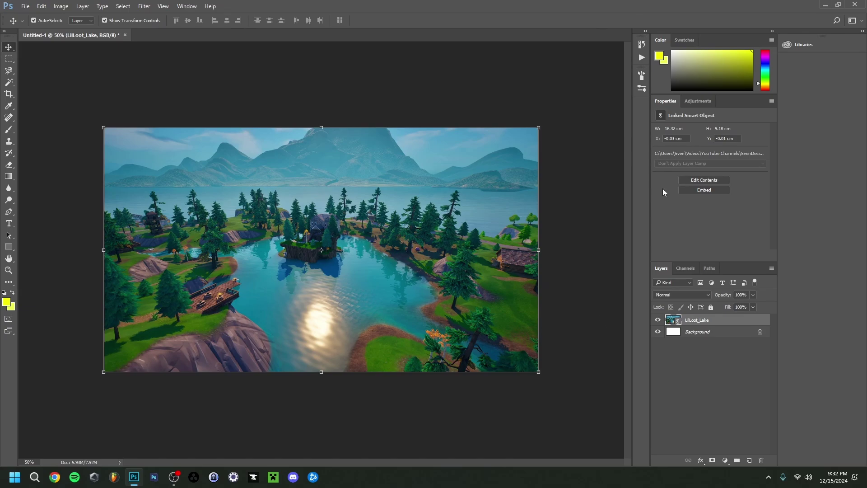
- Add a Curves adjustment that lifts the curve and moves the black point inward
{"action": "left_click", "coordinate": [695, 99]}
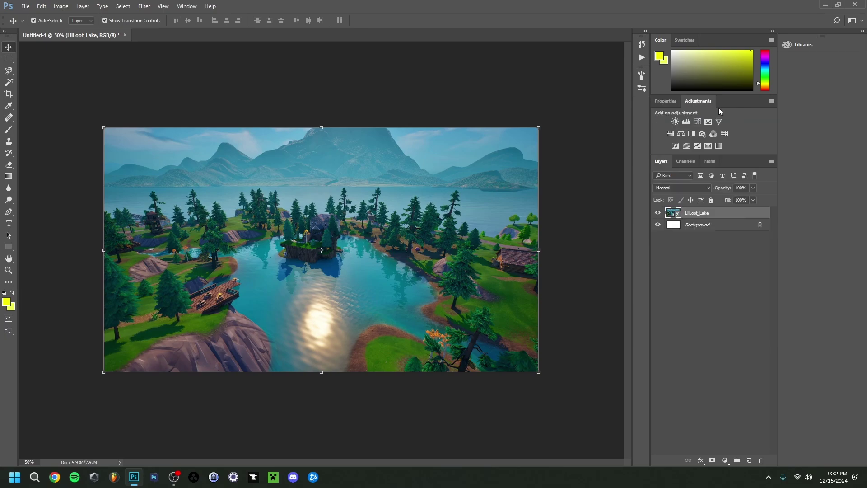
{"action": "left_click", "coordinate": [696, 121]}
{"action": "left_click_drag", "start_coordinate": [737, 175], "coordinate": [734, 161]}
{"action": "left_click_drag", "start_coordinate": [675, 238], "coordinate": [684, 239]}
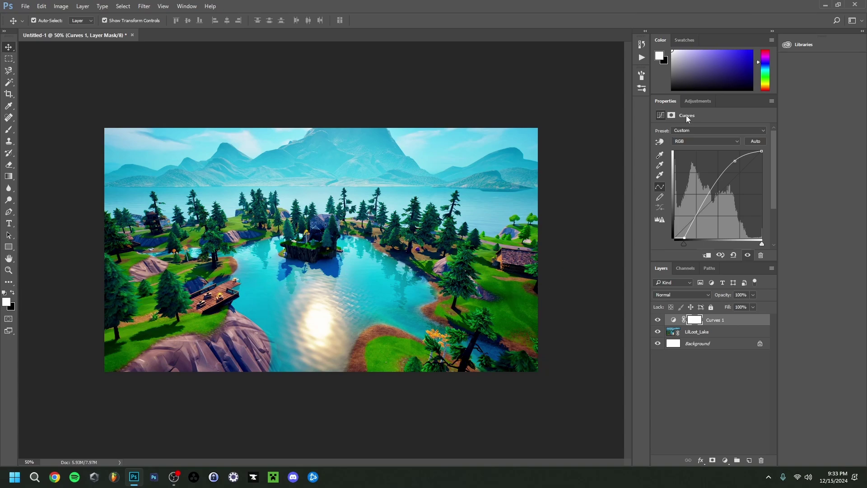
- Add a Brightness/Contrast adjustment with Brightness 6 and Contrast 64
{"action": "left_click", "coordinate": [696, 101]}
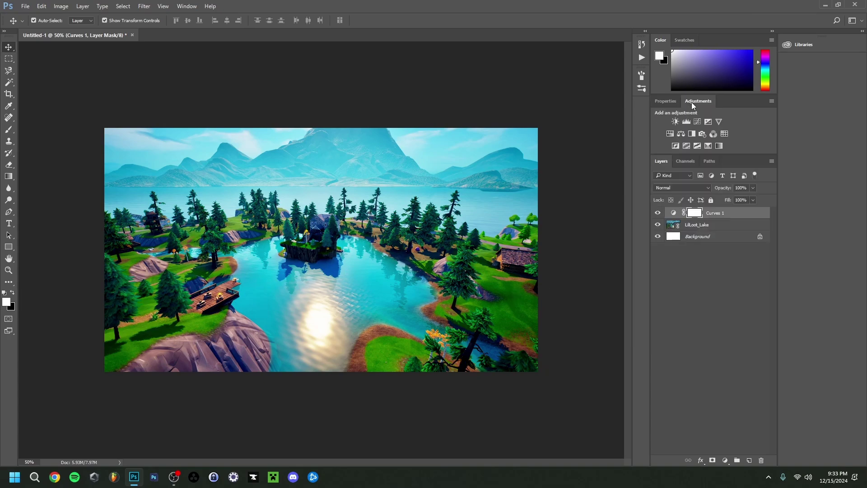
{"action": "left_click", "coordinate": [675, 122]}
{"action": "left_click_drag", "start_coordinate": [710, 152], "coordinate": [716, 153]}
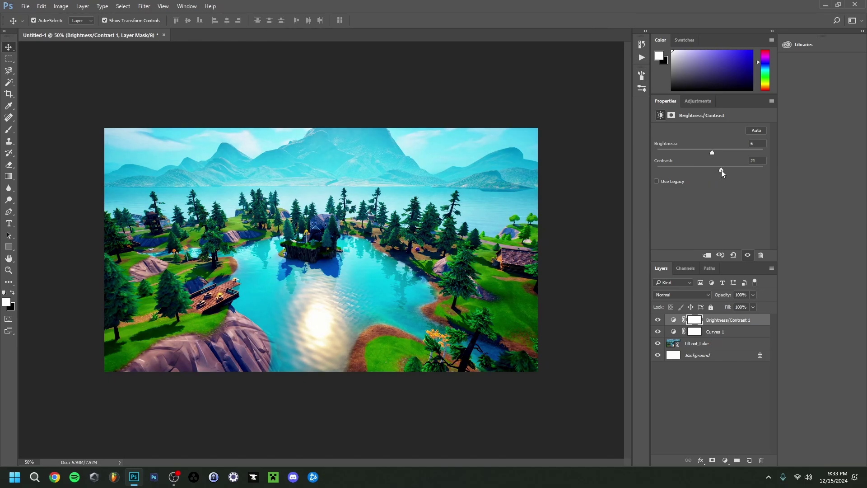
{"action": "left_click_drag", "start_coordinate": [727, 170], "coordinate": [732, 169]}
{"action": "left_click_drag", "start_coordinate": [738, 169], "coordinate": [744, 169]}
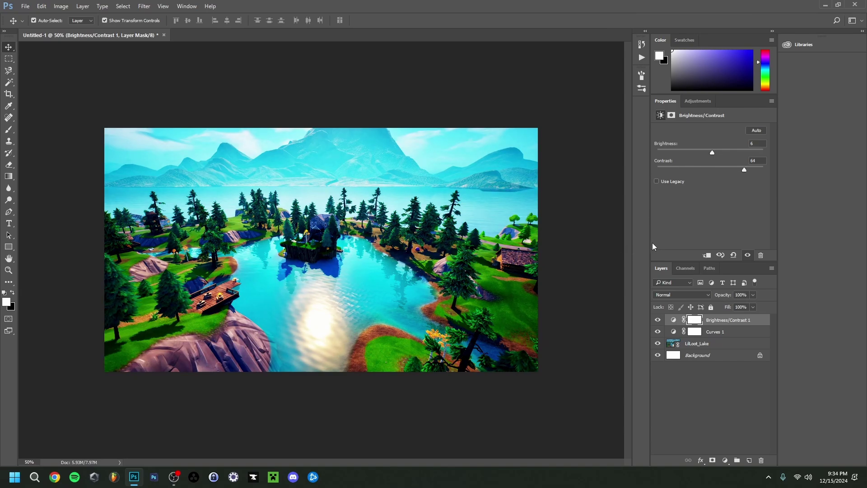
- Draw a yellow rectangle covering the entire canvas
{"action": "left_click", "coordinate": [9, 246]}
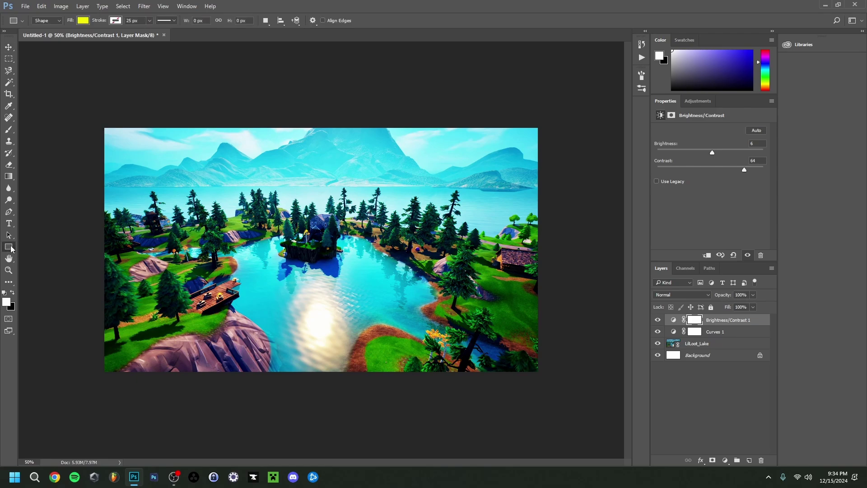
{"action": "left_click_drag", "start_coordinate": [102, 125], "coordinate": [540, 373]}
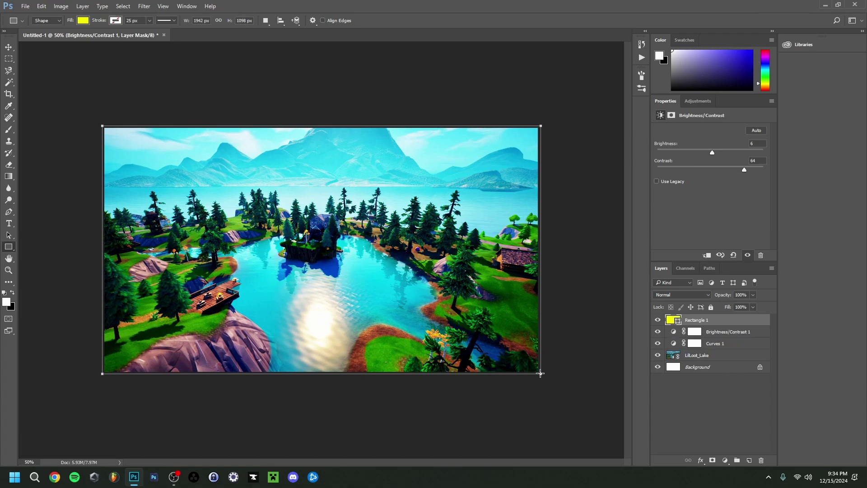
{"action": "key", "text": "ctrl+t"}
{"action": "left_click", "coordinate": [401, 23]}
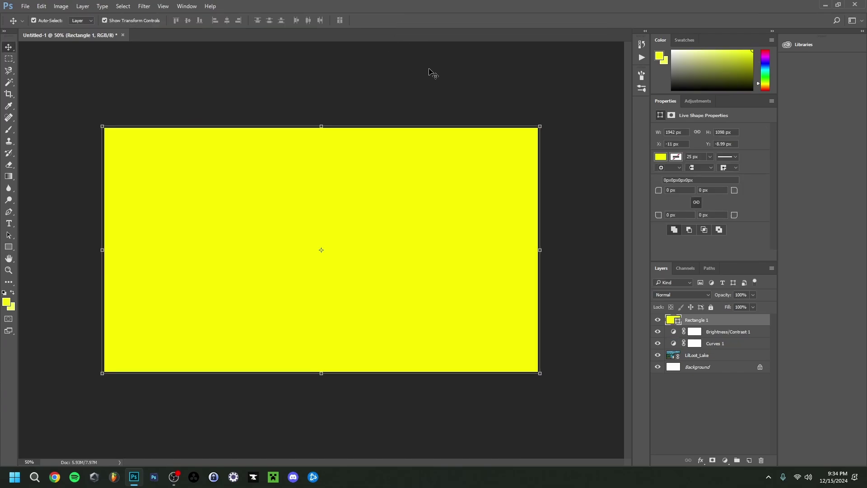
{"action": "left_click", "coordinate": [430, 71]}
- Set the Rectangle 1 layer's blend mode to Multiply
{"action": "left_click", "coordinate": [704, 321]}
{"action": "left_click", "coordinate": [679, 295]}
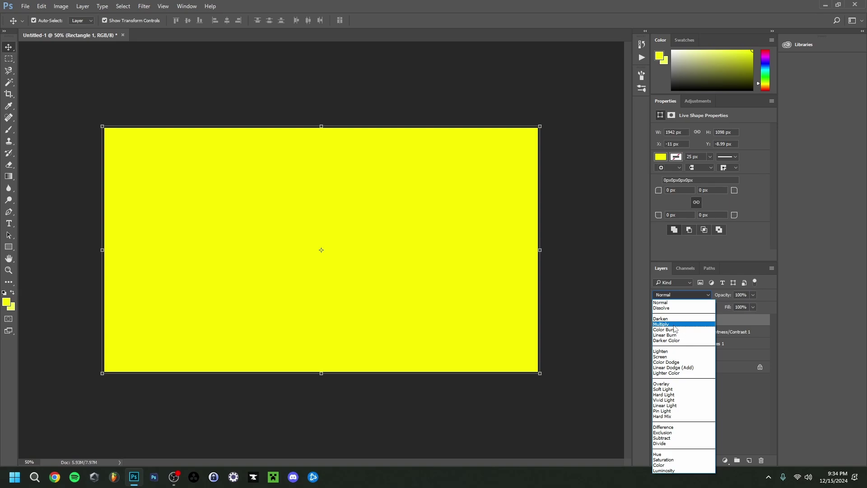
{"action": "left_click", "coordinate": [673, 325]}
{"action": "left_click", "coordinate": [580, 329]}
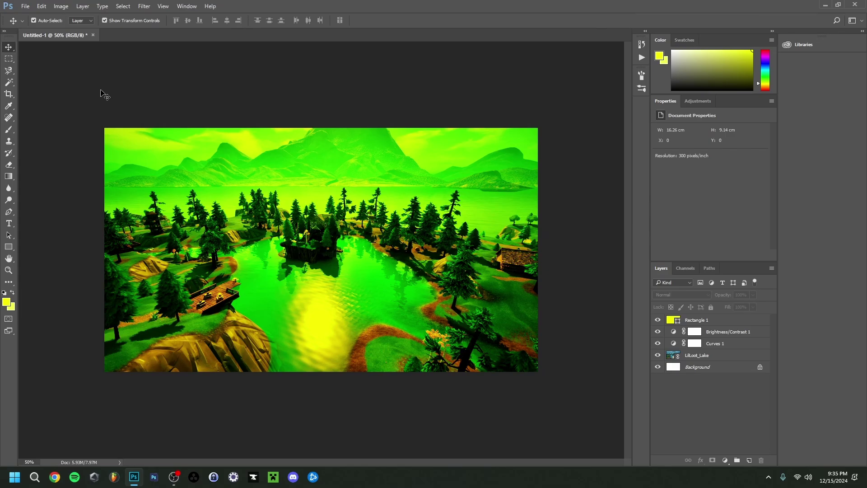
{"action": "left_click", "coordinate": [25, 6]}
- Place the '! 54-1' trophy character as a linked image at the canvas's left edge
{"action": "left_click", "coordinate": [40, 183]}
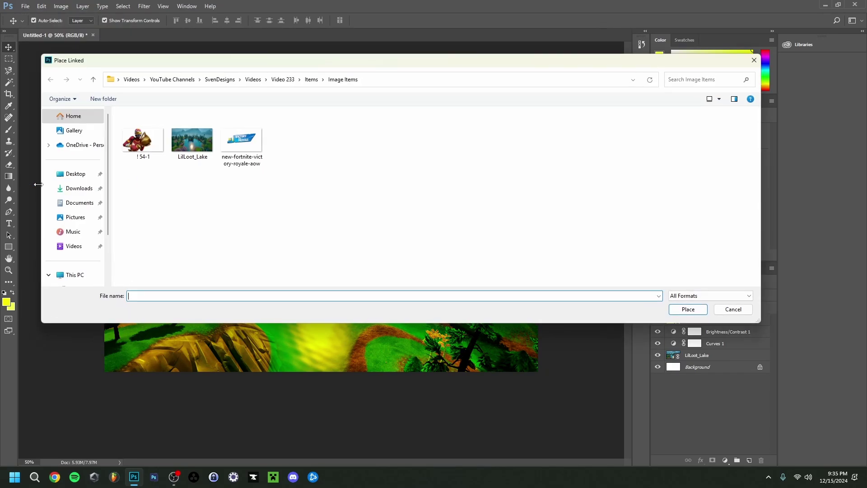
{"action": "double_click", "coordinate": [137, 140]}
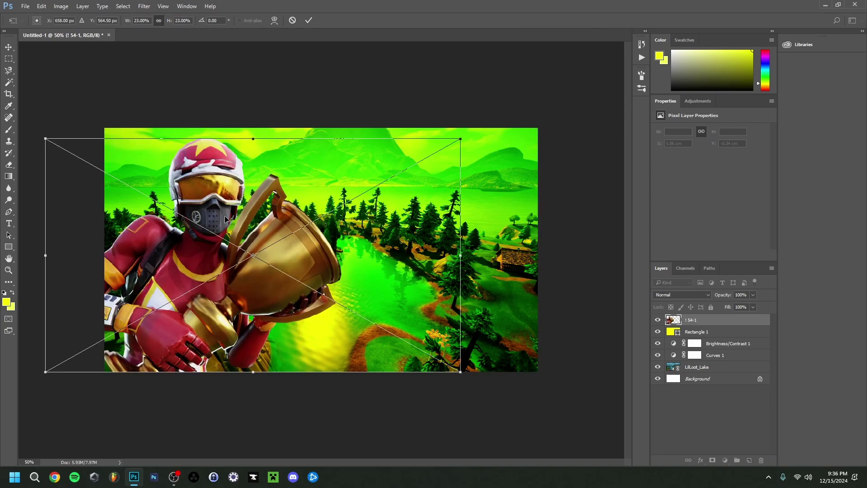
{"action": "left_click_drag", "start_coordinate": [234, 223], "coordinate": [223, 222]}
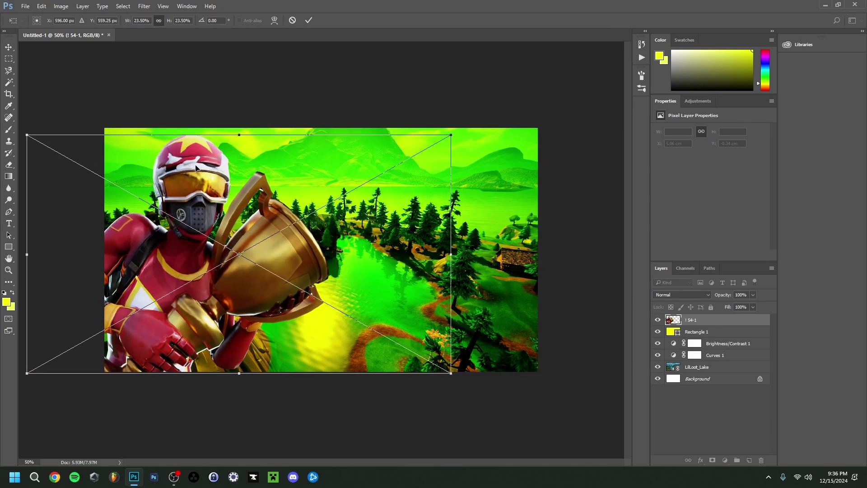
{"action": "left_click_drag", "start_coordinate": [196, 164], "coordinate": [192, 164]}
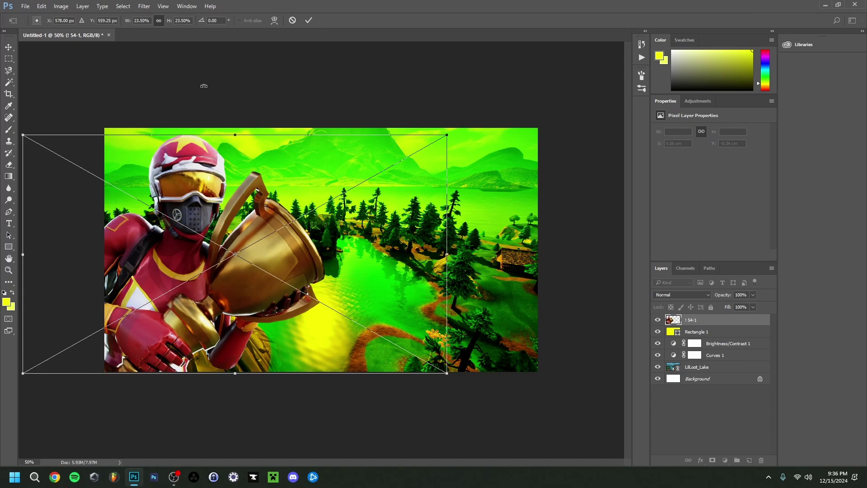
{"action": "key", "text": "Right"}
{"action": "key", "text": "Up"}
{"action": "key", "text": "Up"}
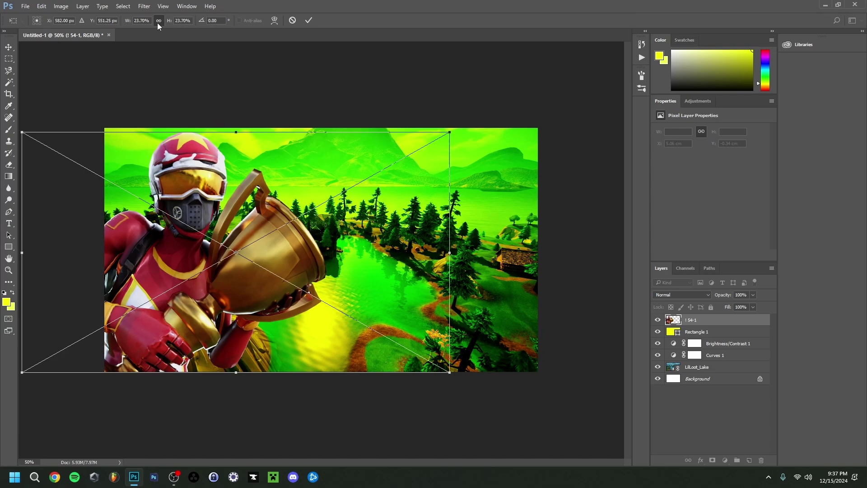
{"action": "left_click", "coordinate": [307, 20]}
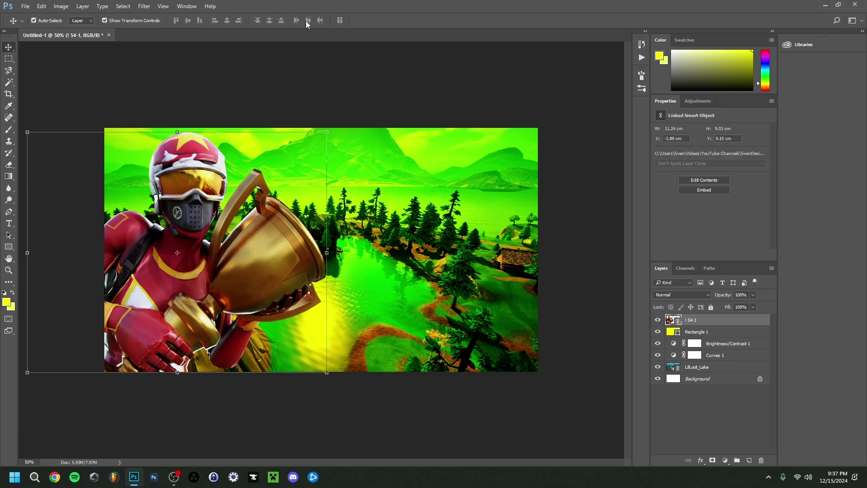
{"action": "left_click", "coordinate": [611, 365]}
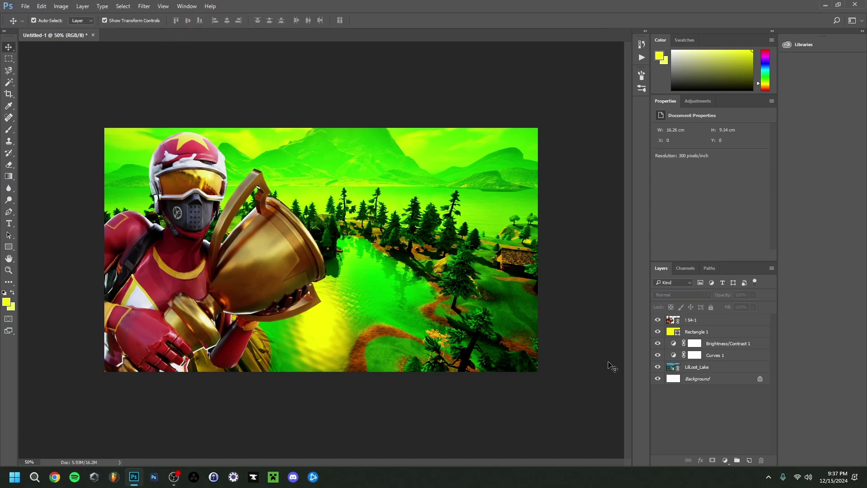
{"action": "left_click", "coordinate": [716, 324]}
{"action": "right_click", "coordinate": [716, 324]}
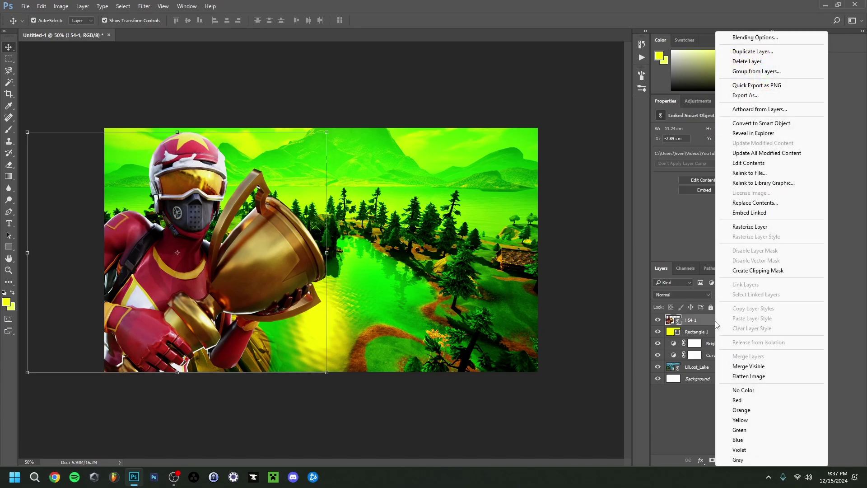
- Give the '! 54-1' layer a yellow Outer Glow at about 70% opacity and 110 px size
{"action": "left_click", "coordinate": [680, 314]}
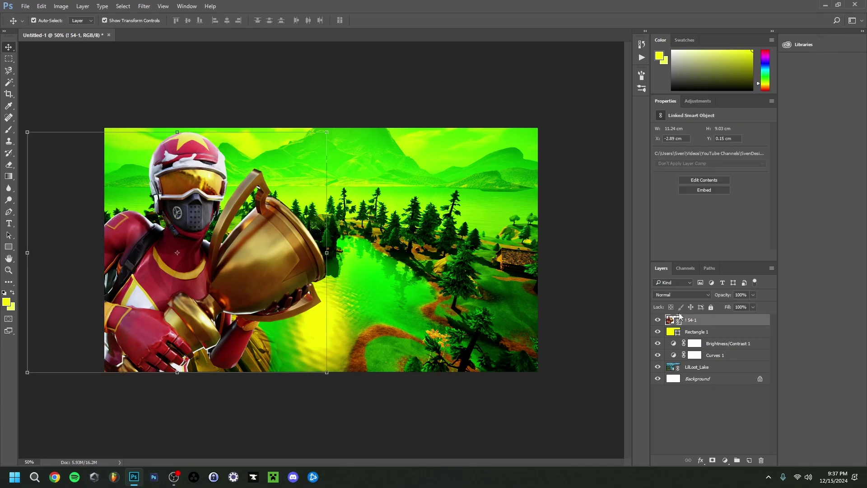
{"action": "double_click", "coordinate": [716, 321]}
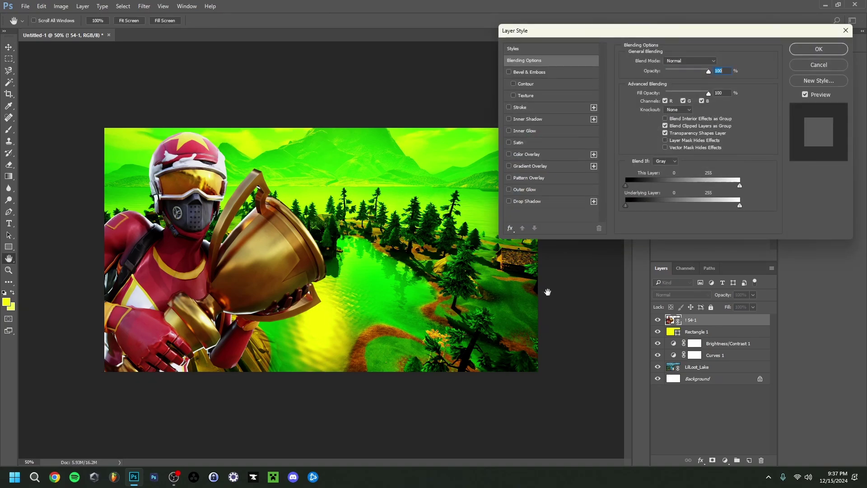
{"action": "left_click", "coordinate": [510, 191]}
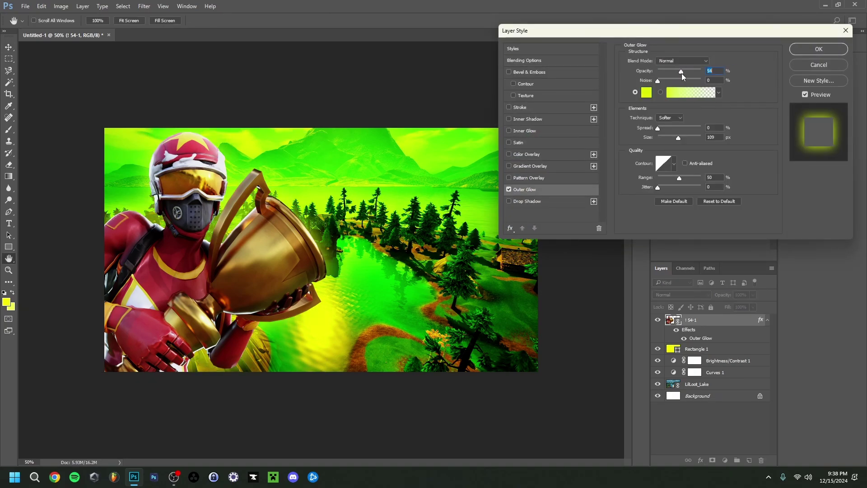
{"action": "left_click_drag", "start_coordinate": [681, 74], "coordinate": [688, 73]}
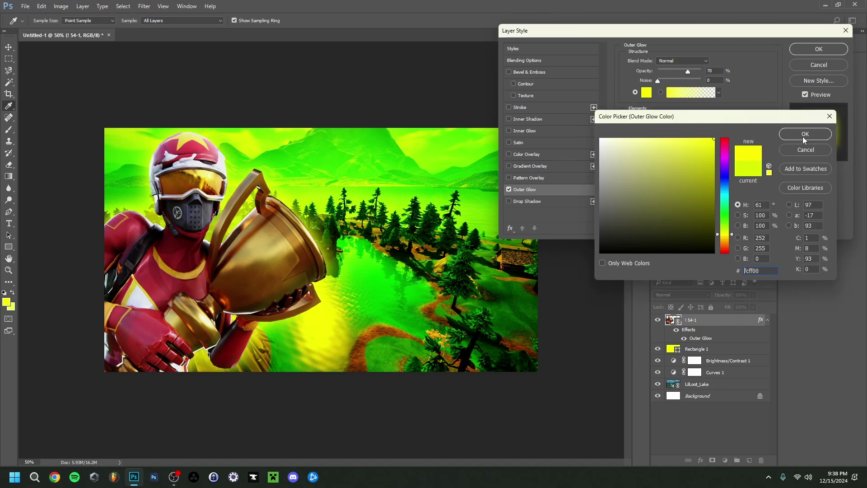
{"action": "left_click", "coordinate": [805, 135]}
{"action": "mouse_move", "coordinate": [678, 139]}
{"action": "left_mouse_down"}
{"action": "mouse_move", "coordinate": [670, 138]}
{"action": "mouse_move", "coordinate": [678, 143]}
{"action": "left_mouse_up"}
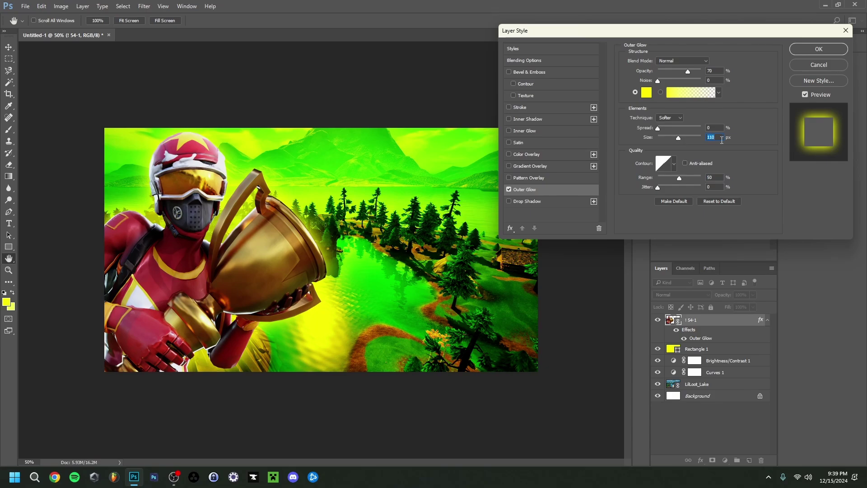
{"action": "key", "text": "Down"}
- Add a Drop Shadow with 23% spread and 51 px size
{"action": "left_click", "coordinate": [509, 202]}
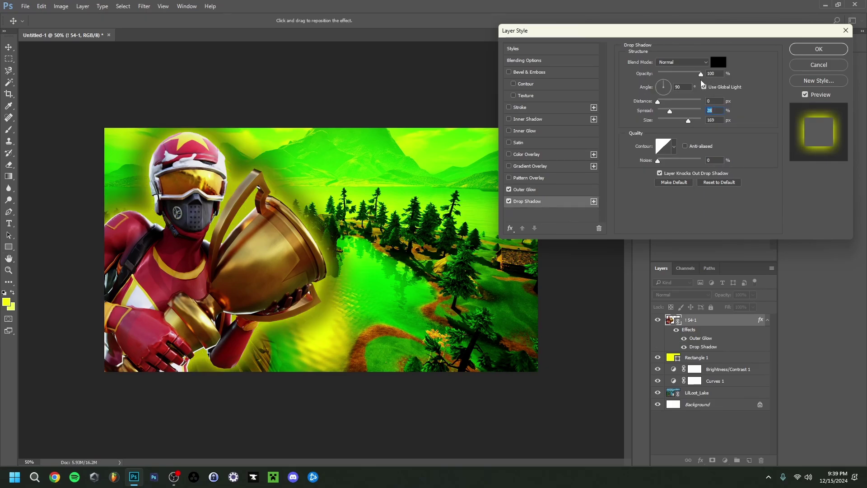
{"action": "left_click_drag", "start_coordinate": [671, 113], "coordinate": [662, 116]}
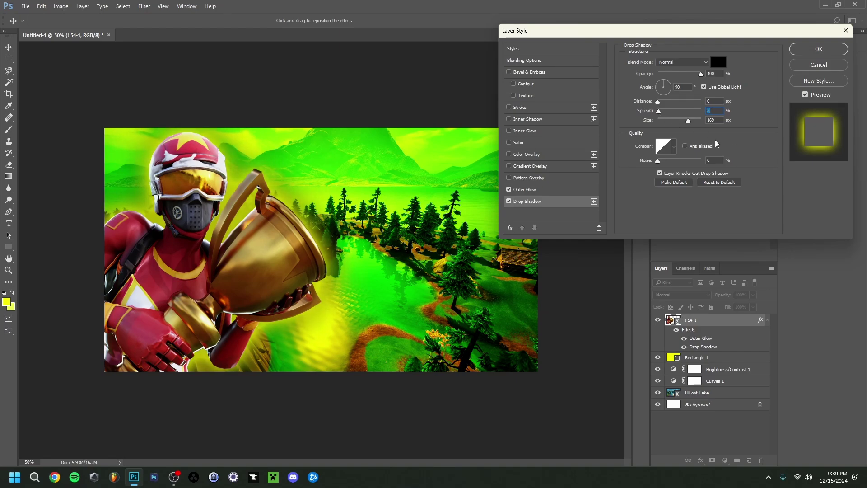
{"action": "left_click_drag", "start_coordinate": [679, 122], "coordinate": [690, 128]}
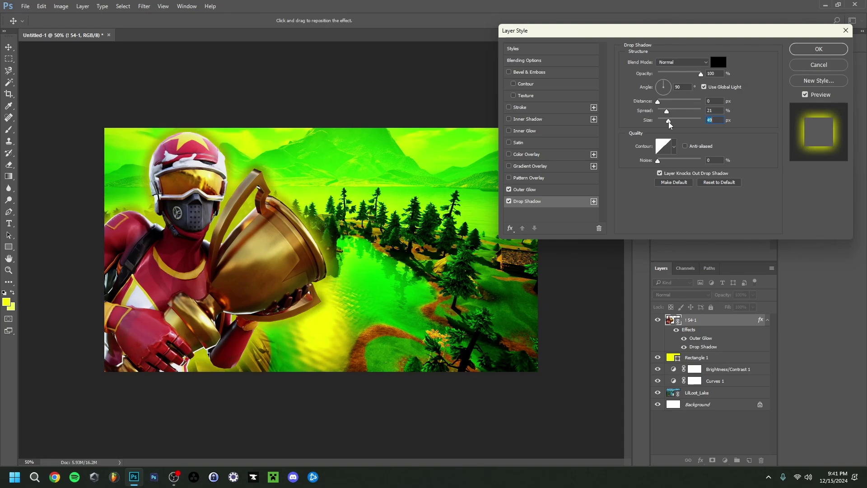
{"action": "left_click_drag", "start_coordinate": [669, 122], "coordinate": [671, 122]}
{"action": "key", "text": "Down"}
{"action": "key", "text": "Down"}
{"action": "key", "text": "Tab"}
{"action": "key", "text": "Up"}
{"action": "key", "text": "Up"}
- Place the #1 Victory Royale banner as a linked image toward the upper right
{"action": "left_click", "coordinate": [815, 49]}
{"action": "left_click", "coordinate": [26, 6]}
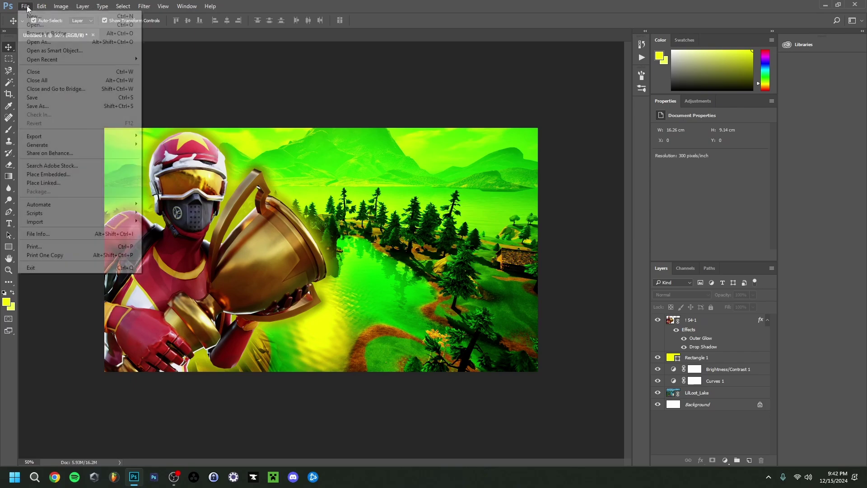
{"action": "left_click", "coordinate": [41, 183]}
{"action": "double_click", "coordinate": [244, 144]}
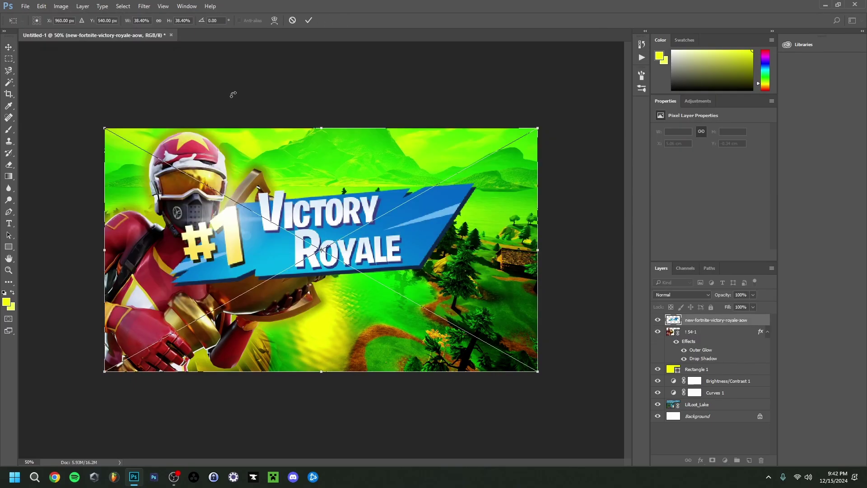
{"action": "left_click", "coordinate": [159, 20]}
{"action": "left_click_drag", "start_coordinate": [360, 199], "coordinate": [421, 181]}
{"action": "key", "text": "Return"}
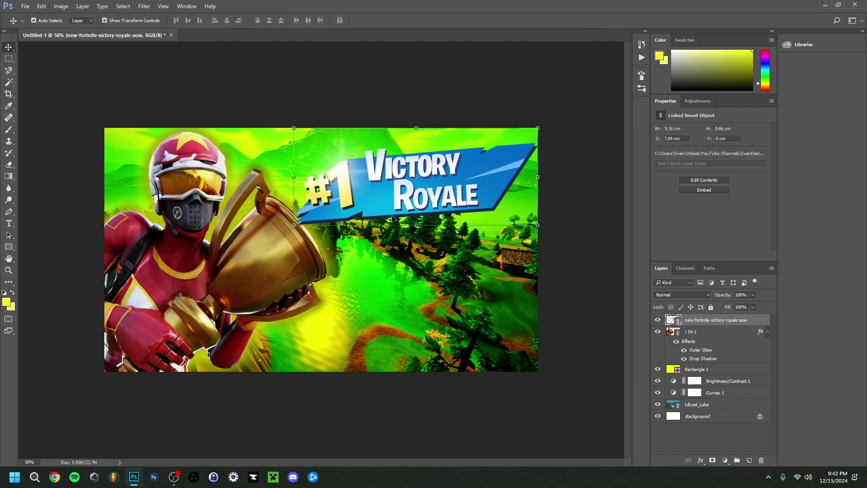
- Rotate the banner about -12°, reposition it, and stack it beneath the '! 54-1' layer
{"action": "key", "text": "ctrl+t"}
{"action": "left_click_drag", "start_coordinate": [461, 174], "coordinate": [459, 162]}
{"action": "left_click_drag", "start_coordinate": [581, 69], "coordinate": [567, 54]}
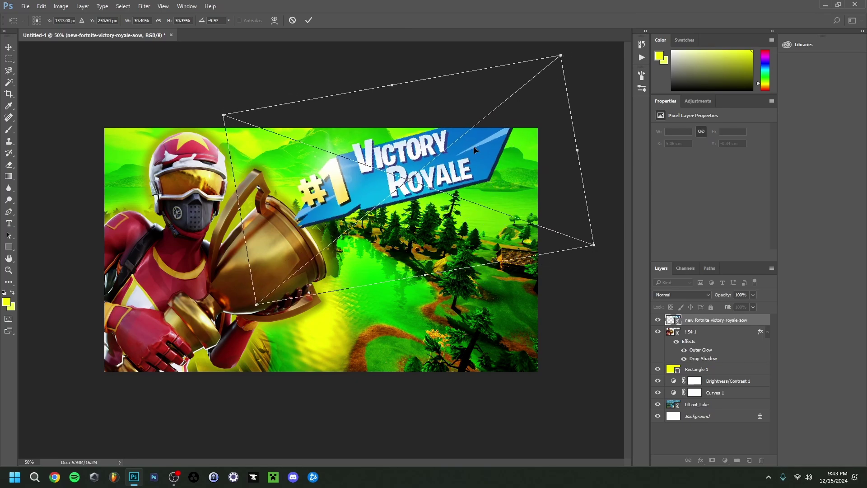
{"action": "left_click_drag", "start_coordinate": [476, 150], "coordinate": [473, 154]}
{"action": "left_click_drag", "start_coordinate": [564, 54], "coordinate": [553, 45]}
{"action": "left_click_drag", "start_coordinate": [468, 161], "coordinate": [469, 150]}
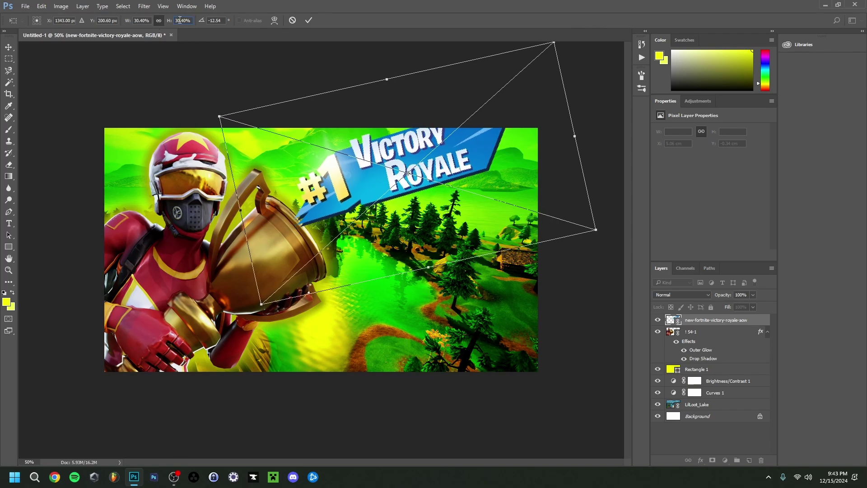
{"action": "scroll", "coordinate": [180, 21], "scroll_direction": "up", "scroll_amount": 2}
{"action": "left_click_drag", "start_coordinate": [397, 163], "coordinate": [394, 172]}
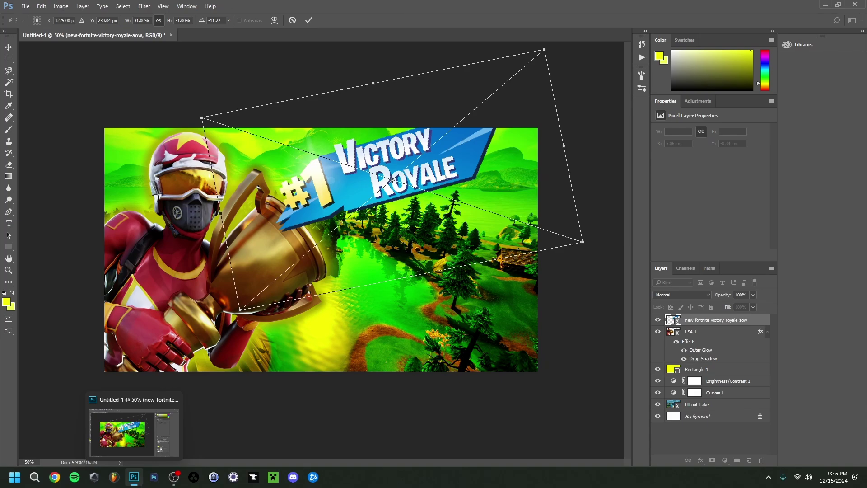
{"action": "key", "text": "Escape"}
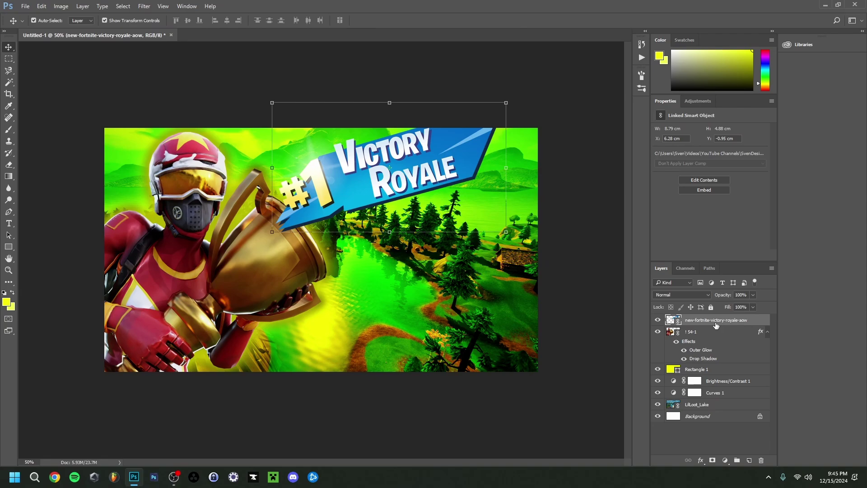
{"action": "left_click_drag", "start_coordinate": [716, 325], "coordinate": [716, 361]}
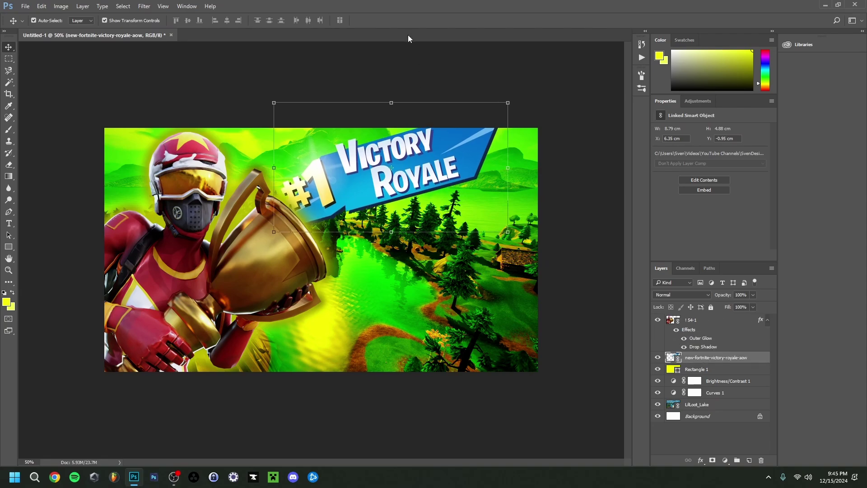
- Hide the Victory Royale banner and add an empty Layer 1 above the character
{"action": "left_click", "coordinate": [705, 320]}
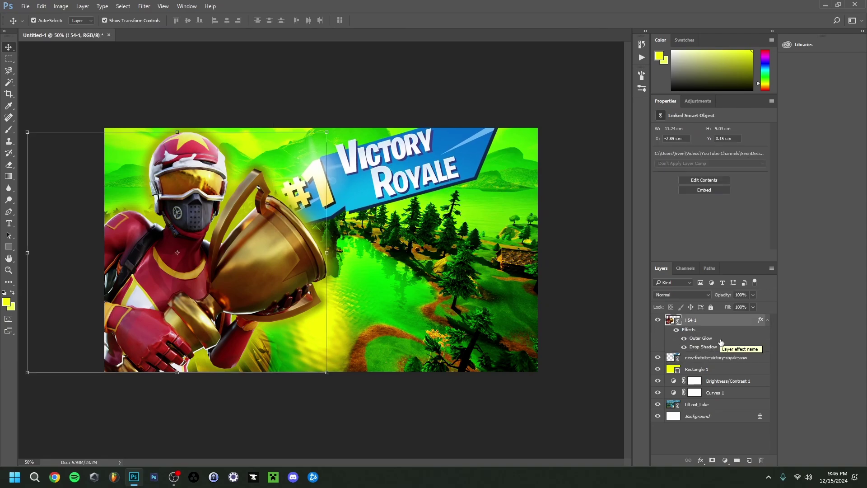
{"action": "left_click", "coordinate": [658, 358]}
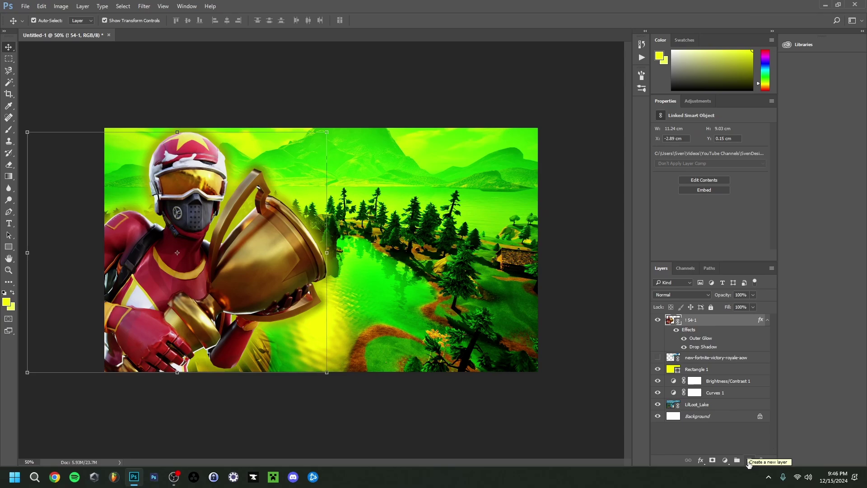
{"action": "left_click", "coordinate": [749, 460]}
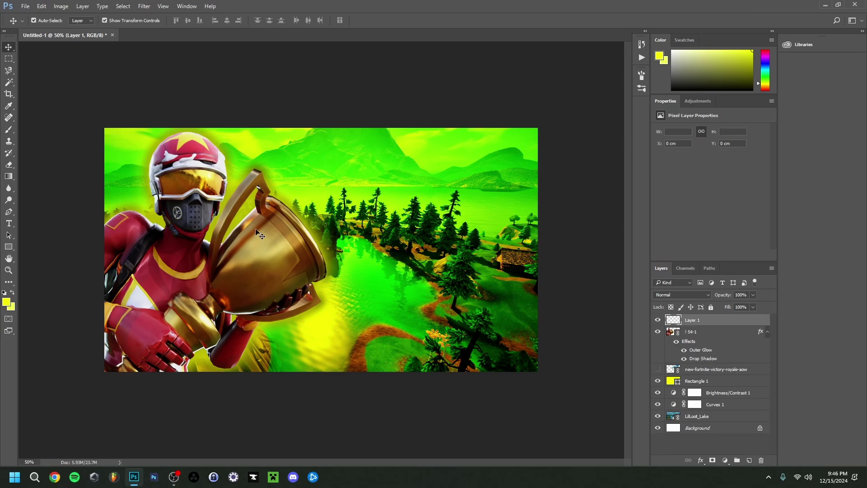
- Set up a soft 61 px brush with orange #ff6600 as the foreground colour
{"action": "left_click", "coordinate": [9, 132]}
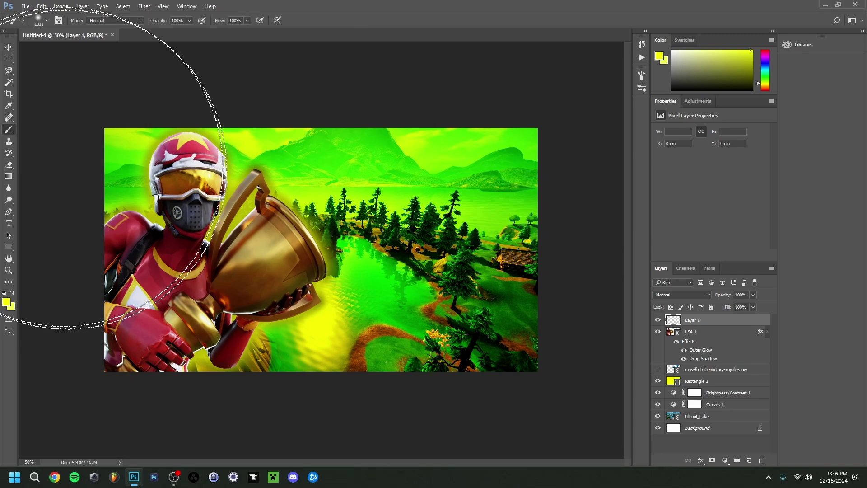
{"action": "right_click", "coordinate": [411, 223]}
{"action": "left_click_drag", "start_coordinate": [490, 240], "coordinate": [471, 244]}
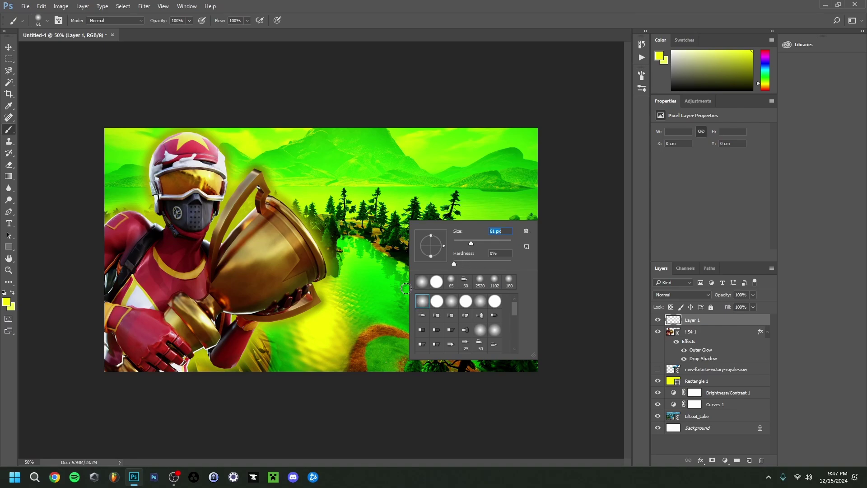
{"action": "right_click", "coordinate": [299, 95]}
{"action": "left_click", "coordinate": [6, 304]}
{"action": "left_click", "coordinate": [6, 304]}
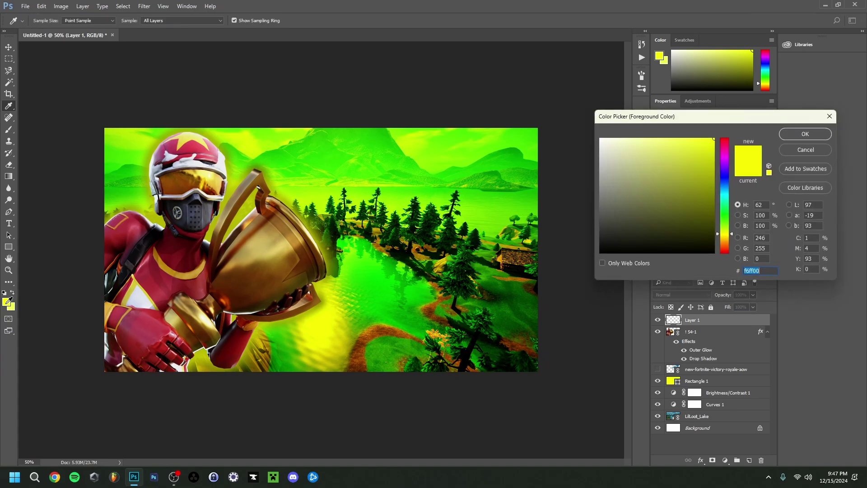
{"action": "left_click_drag", "start_coordinate": [732, 236], "coordinate": [730, 247]}
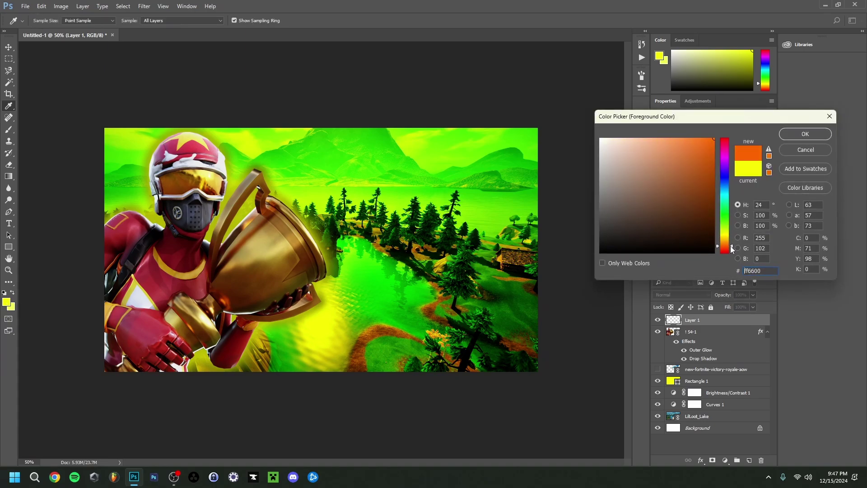
{"action": "left_click", "coordinate": [805, 134]}
- Paint orange strokes around the trophy, helmet and arm on Layer 1
{"action": "key", "text": "b"}
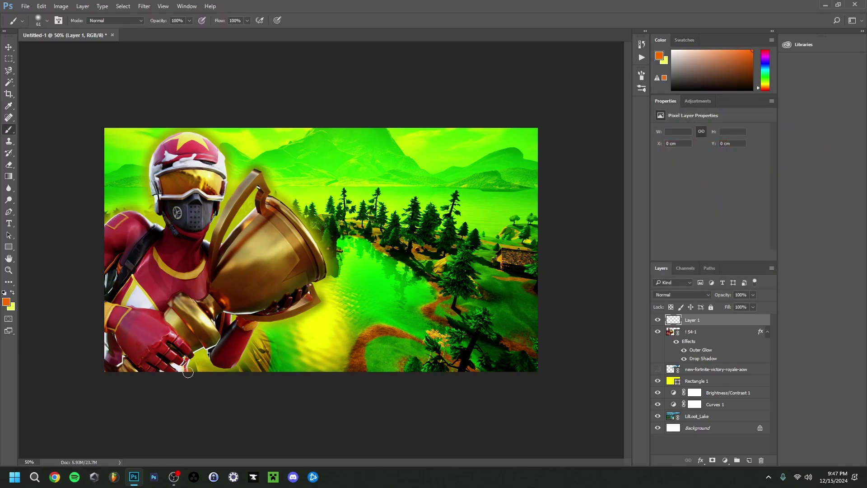
{"action": "mouse_move", "coordinate": [187, 370]}
{"action": "left_mouse_down"}
{"action": "mouse_move", "coordinate": [206, 348]}
{"action": "mouse_move", "coordinate": [216, 367]}
{"action": "mouse_move", "coordinate": [233, 367]}
{"action": "mouse_move", "coordinate": [266, 320]}
{"action": "mouse_move", "coordinate": [312, 309]}
{"action": "mouse_move", "coordinate": [242, 190]}
{"action": "mouse_move", "coordinate": [213, 247]}
{"action": "mouse_move", "coordinate": [224, 249]}
{"action": "mouse_move", "coordinate": [257, 210]}
{"action": "mouse_move", "coordinate": [256, 188]}
{"action": "left_mouse_up"}
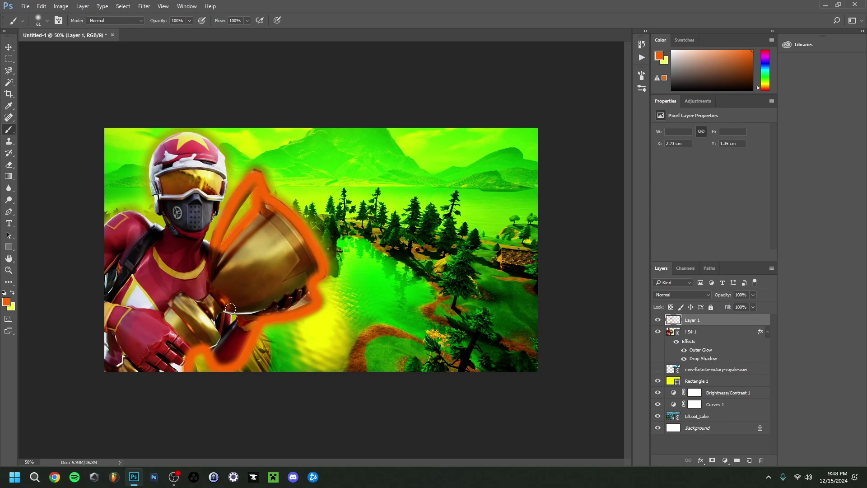
{"action": "mouse_move", "coordinate": [207, 244]}
{"action": "left_mouse_down"}
{"action": "mouse_move", "coordinate": [221, 197]}
{"action": "mouse_move", "coordinate": [152, 173]}
{"action": "mouse_move", "coordinate": [160, 231]}
{"action": "mouse_move", "coordinate": [130, 214]}
{"action": "mouse_move", "coordinate": [96, 228]}
{"action": "left_mouse_up"}
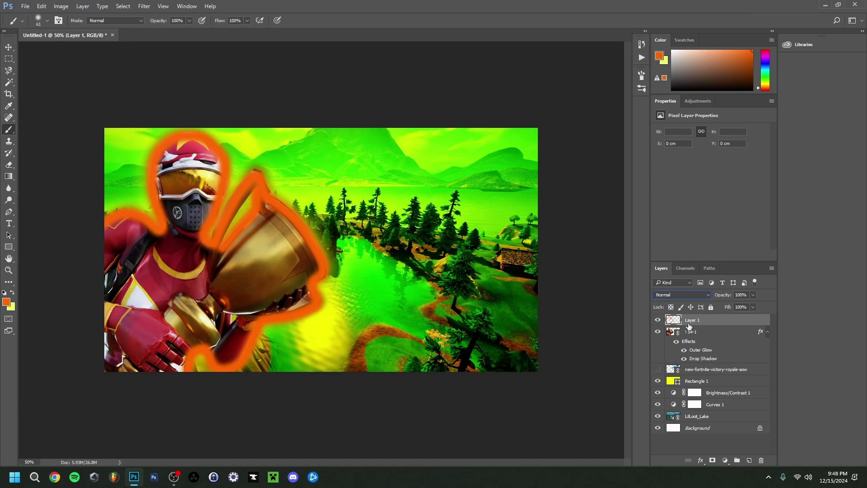
- Blend Layer 1 as Linear Dodge (Add) and make the Victory Royale banner visible again
{"action": "left_click", "coordinate": [672, 296]}
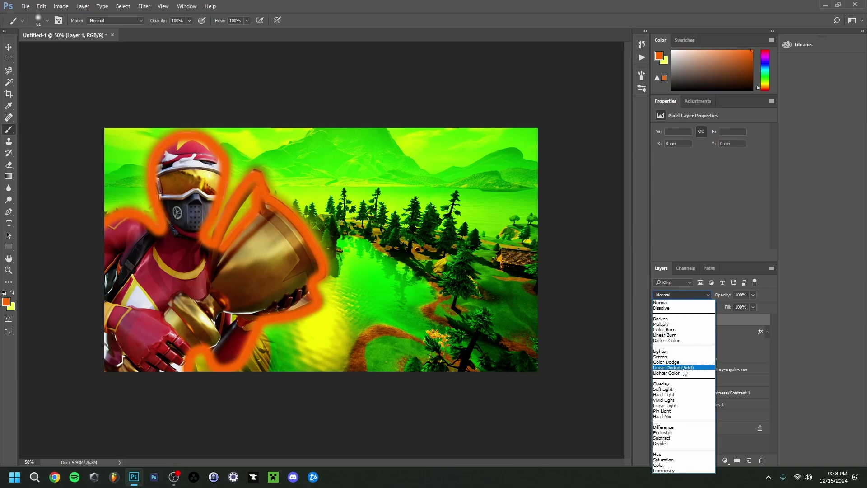
{"action": "left_click", "coordinate": [683, 370]}
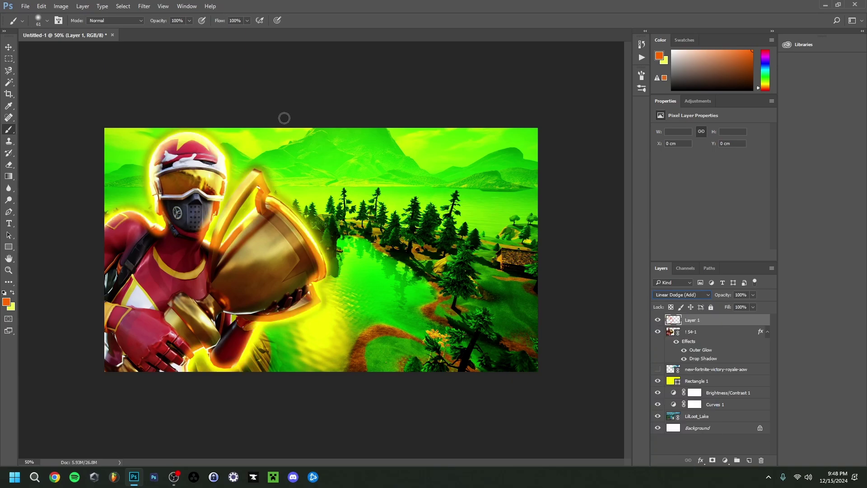
{"action": "mouse_move", "coordinate": [140, 482]}
{"action": "left_click", "coordinate": [658, 369]}
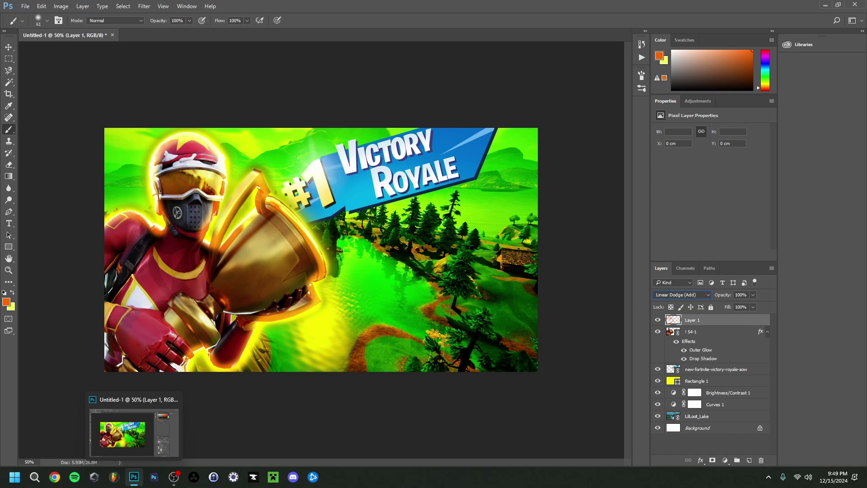
- Type THUMBNAIL as a new text layer in the Cartoonist font
{"action": "key", "text": "t"}
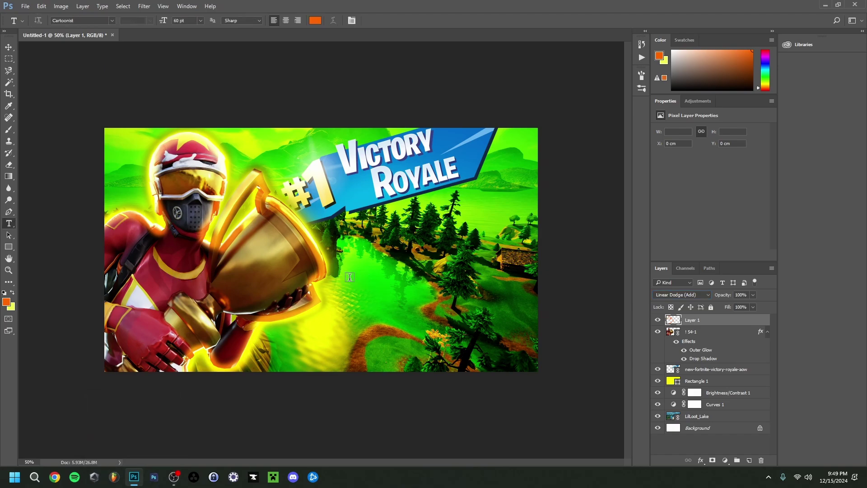
{"action": "left_click", "coordinate": [350, 276]}
{"action": "left_click", "coordinate": [111, 20]}
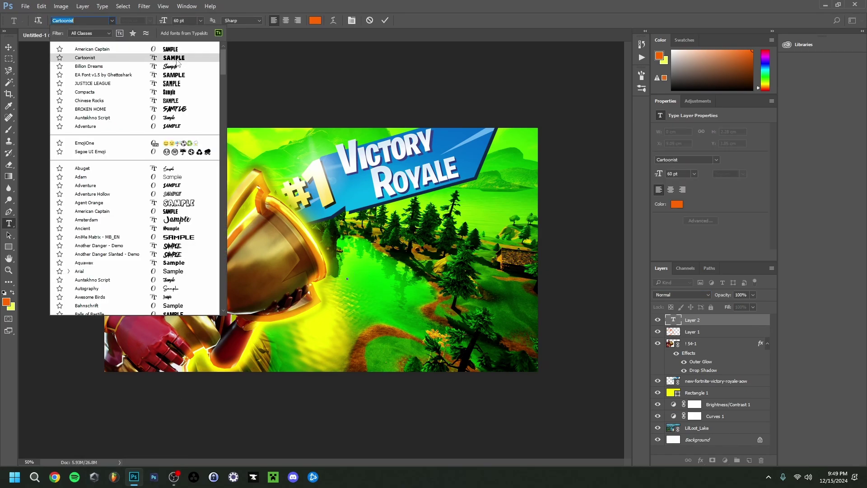
{"action": "left_click", "coordinate": [177, 62]}
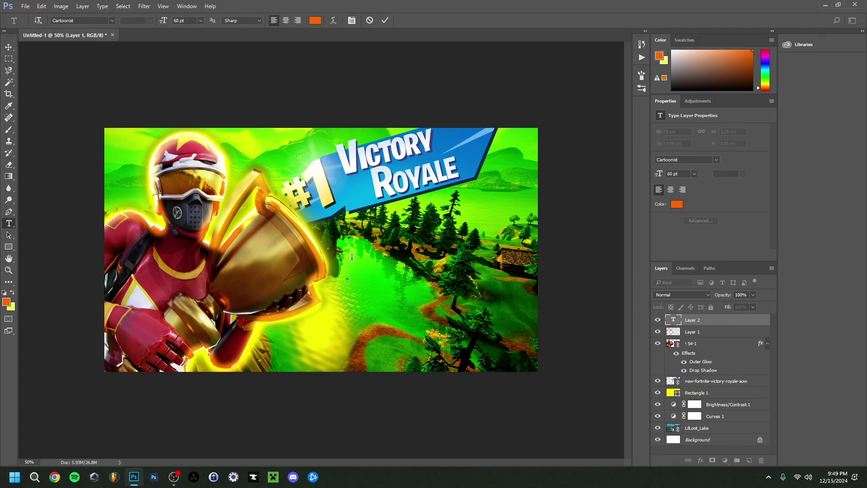
{"action": "type", "text": "THUMBNAIL"}
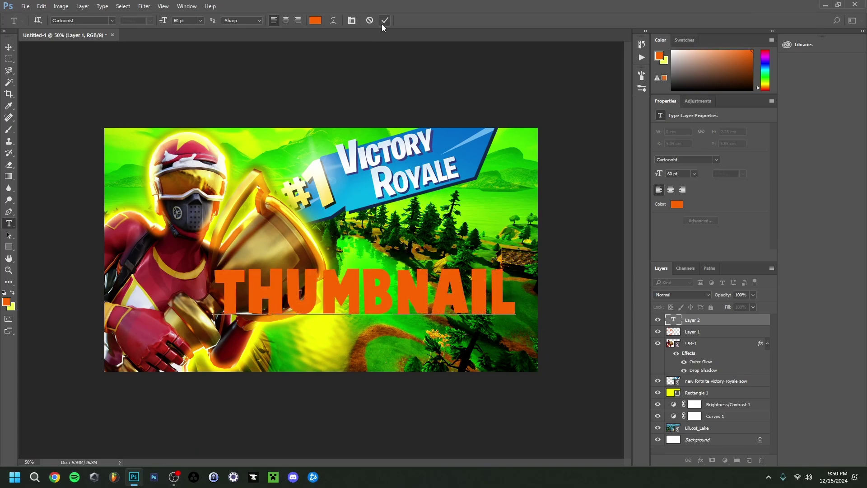
{"action": "left_click", "coordinate": [383, 24]}
- Move the THUMBNAIL text up beside the trophy, below the banner
{"action": "key", "text": "v"}
{"action": "mouse_move", "coordinate": [375, 291]}
{"action": "left_mouse_down"}
{"action": "mouse_move", "coordinate": [397, 286]}
{"action": "mouse_move", "coordinate": [386, 287]}
{"action": "left_mouse_up"}
{"action": "left_click", "coordinate": [8, 224]}
{"action": "key", "text": "Return"}
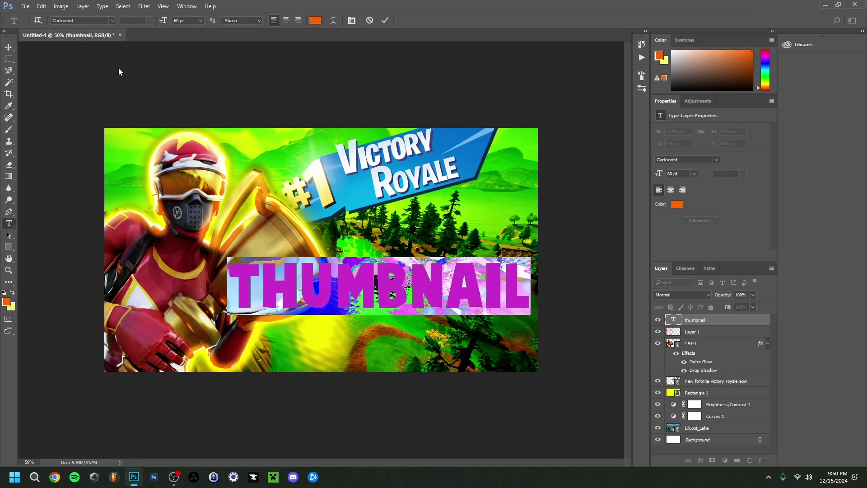
{"action": "scroll", "coordinate": [179, 21], "scroll_direction": "down", "scroll_amount": 16}
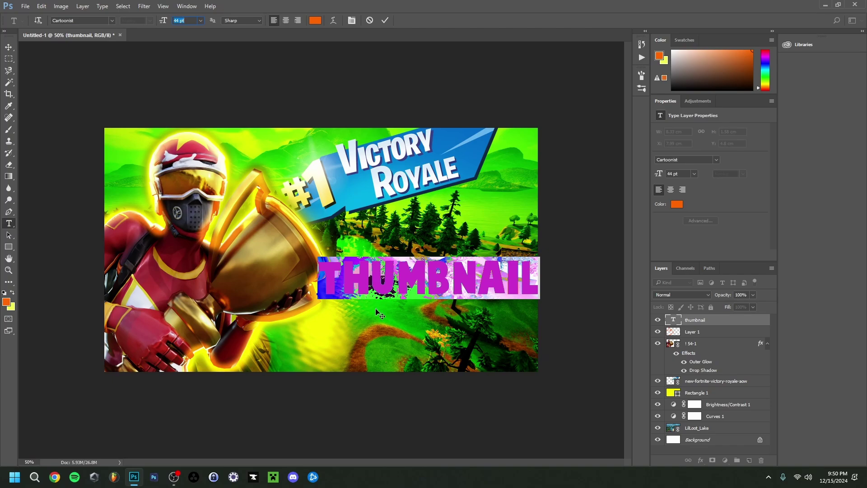
{"action": "mouse_move", "coordinate": [376, 309]}
{"action": "left_mouse_down"}
{"action": "mouse_move", "coordinate": [375, 269]}
{"action": "mouse_move", "coordinate": [375, 294]}
{"action": "left_mouse_up"}
- Shrink the THUMBNAIL text to about 42 pt and fine-tune its position right of the trophy
{"action": "key", "text": "Down"}
{"action": "key", "text": "Down"}
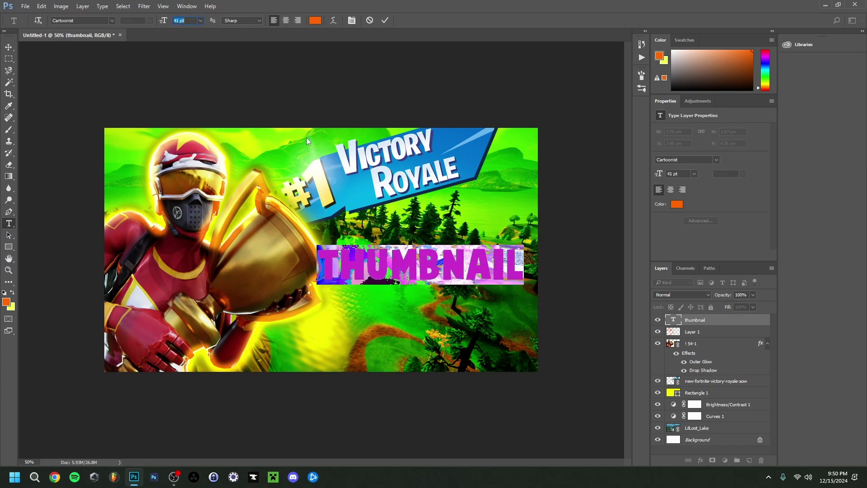
{"action": "left_click_drag", "start_coordinate": [439, 296], "coordinate": [449, 296]}
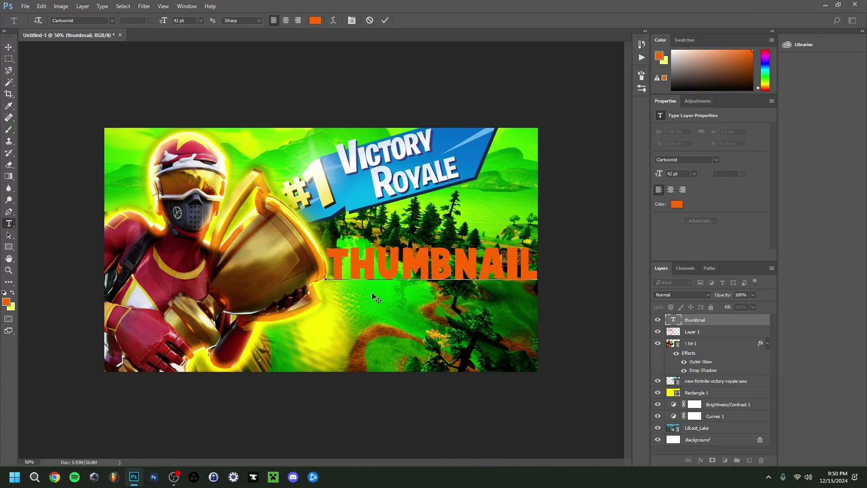
{"action": "left_click", "coordinate": [9, 47]}
{"action": "key", "text": "Left"}
{"action": "key", "text": "Left"}
{"action": "key", "text": "Left"}
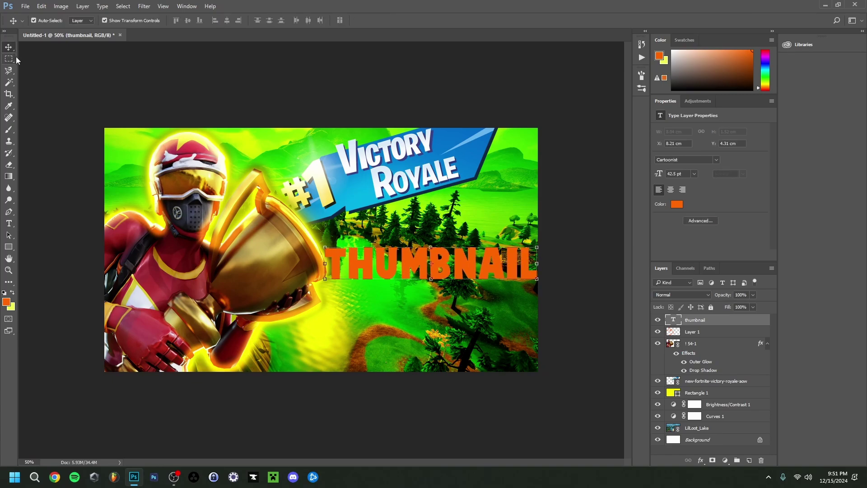
{"action": "left_click", "coordinate": [582, 288]}
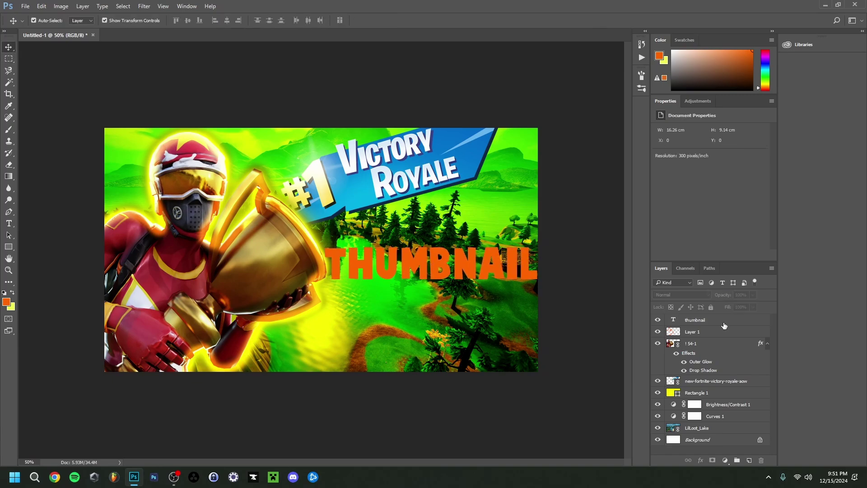
- Give the THUMBNAIL layer an orange ffa800 Stroke
{"action": "double_click", "coordinate": [724, 324]}
{"action": "left_click", "coordinate": [510, 108]}
{"action": "left_click", "coordinate": [660, 131]}
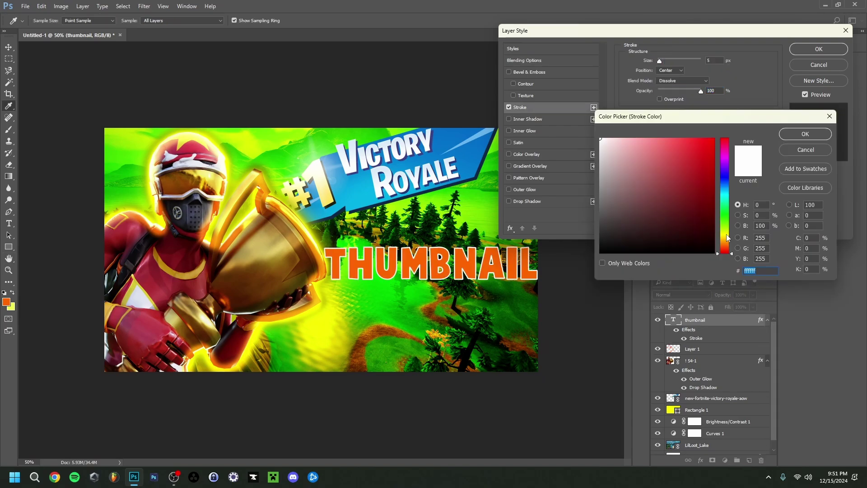
{"action": "left_click", "coordinate": [726, 242]}
{"action": "left_click_drag", "start_coordinate": [727, 242], "coordinate": [726, 241]}
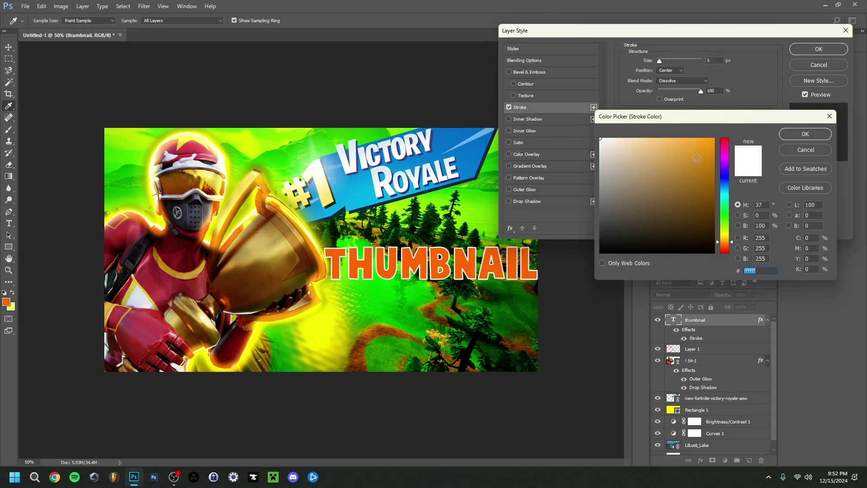
{"action": "mouse_move", "coordinate": [697, 163]}
{"action": "left_mouse_down"}
{"action": "mouse_move", "coordinate": [707, 136]}
{"action": "mouse_move", "coordinate": [716, 134]}
{"action": "left_mouse_up"}
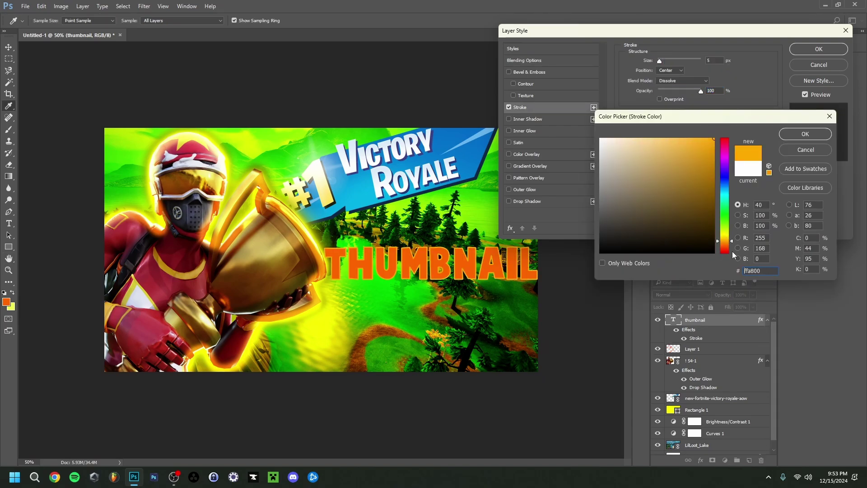
{"action": "left_click", "coordinate": [799, 133]}
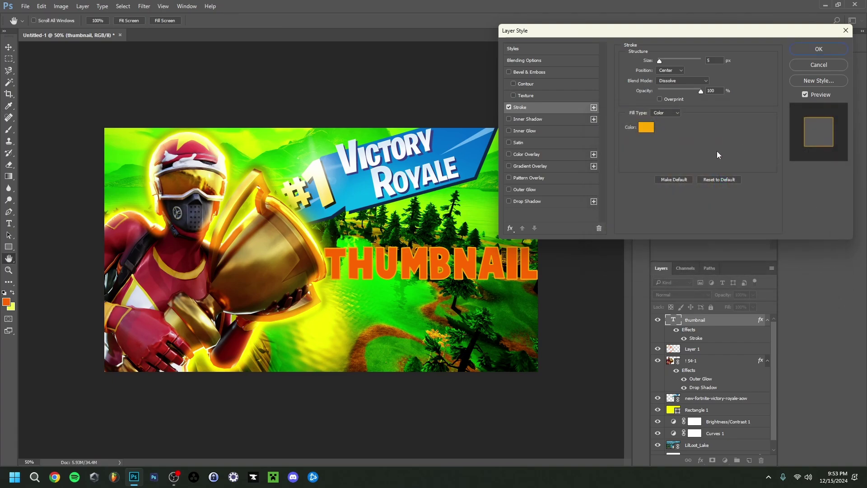
- Add a Gradient Overlay from the orange preset, keeping the left stop at ffa302
{"action": "left_click", "coordinate": [509, 166]}
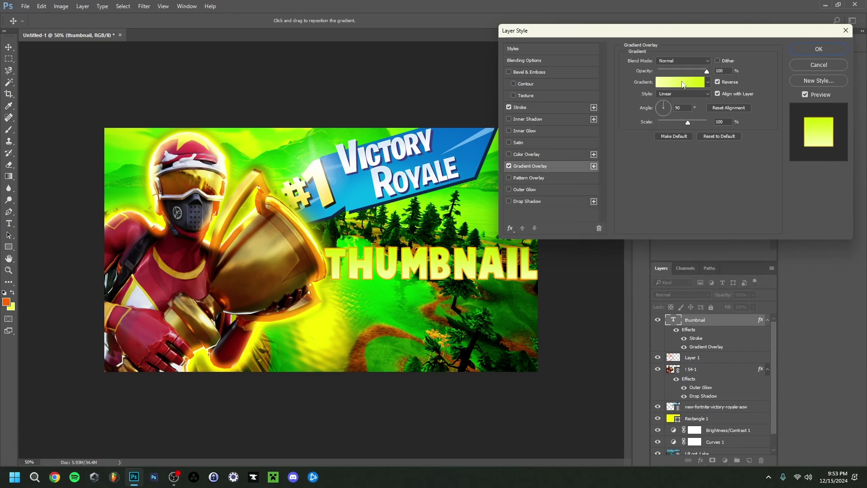
{"action": "left_click", "coordinate": [681, 83]}
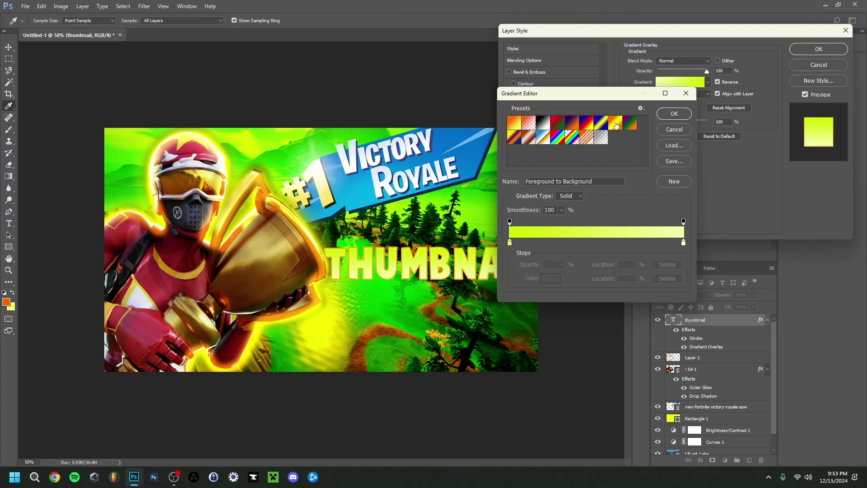
{"action": "left_click", "coordinate": [616, 125]}
{"action": "double_click", "coordinate": [509, 243]}
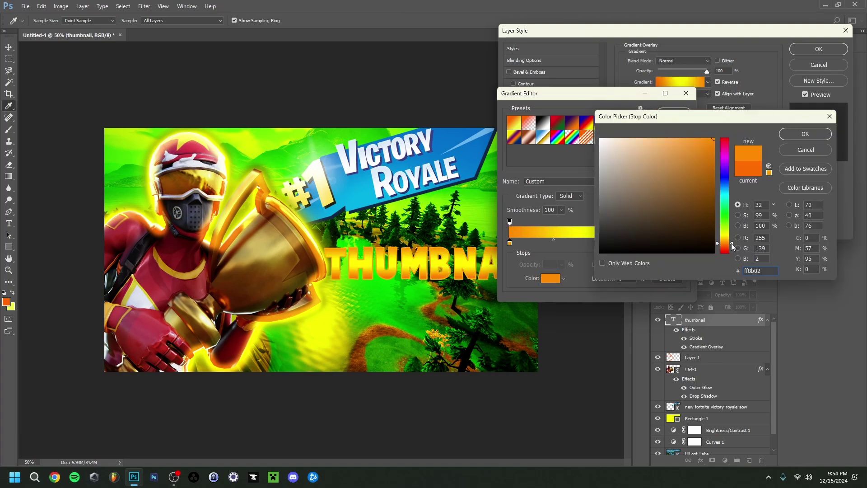
{"action": "left_click_drag", "start_coordinate": [731, 242], "coordinate": [732, 241]}
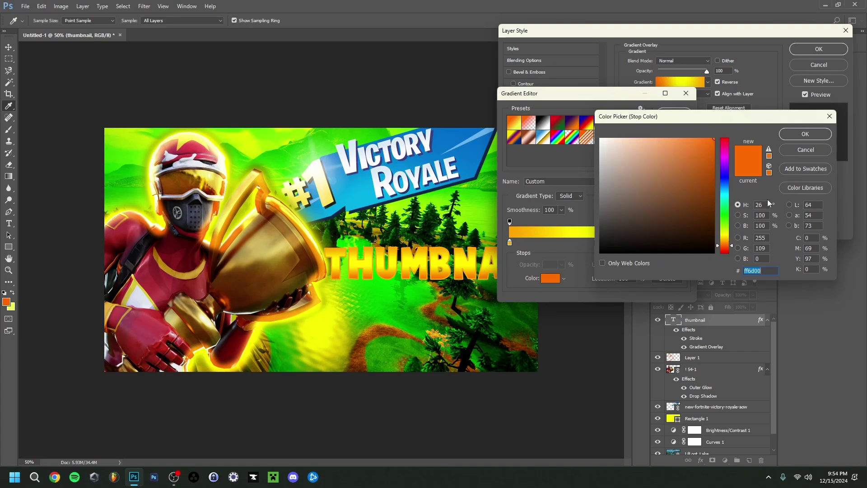
{"action": "key", "text": "ctrl+z"}
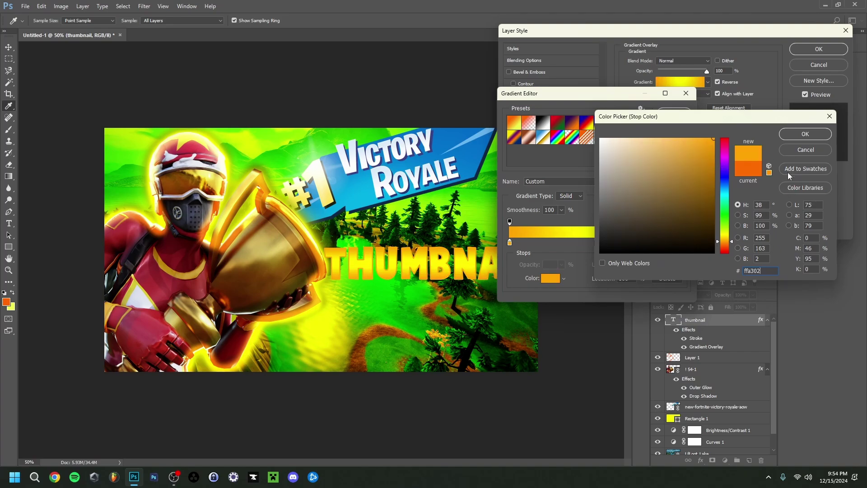
{"action": "left_click", "coordinate": [805, 134]}
- Make the middle gradient stop pure green for an orange-green-orange gradient
{"action": "double_click", "coordinate": [596, 244]}
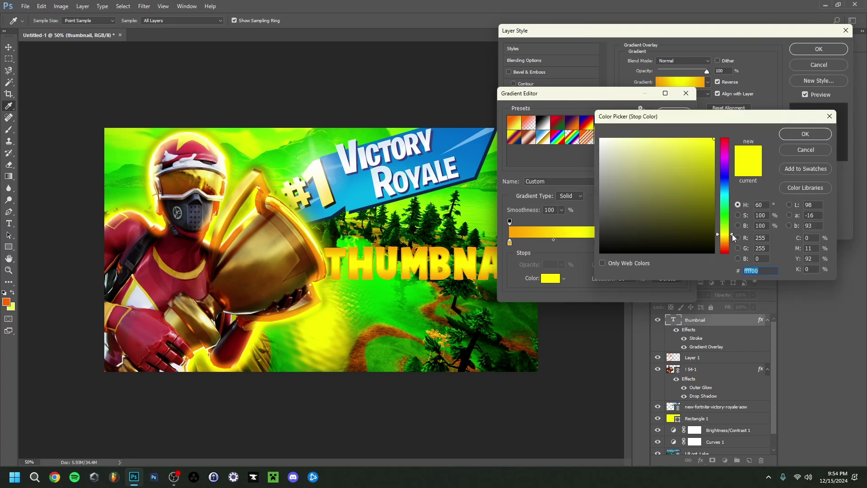
{"action": "mouse_move", "coordinate": [732, 238]}
{"action": "left_mouse_down"}
{"action": "mouse_move", "coordinate": [732, 216]}
{"action": "mouse_move", "coordinate": [732, 242]}
{"action": "left_mouse_up"}
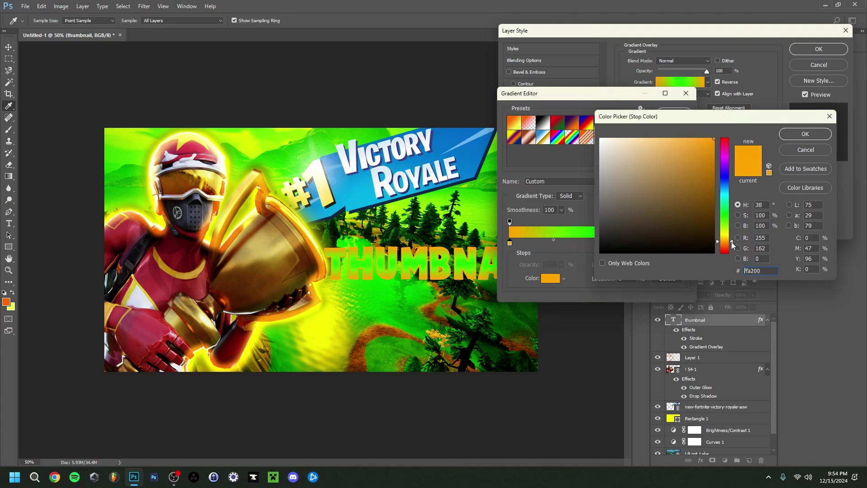
{"action": "left_click", "coordinate": [795, 134]}
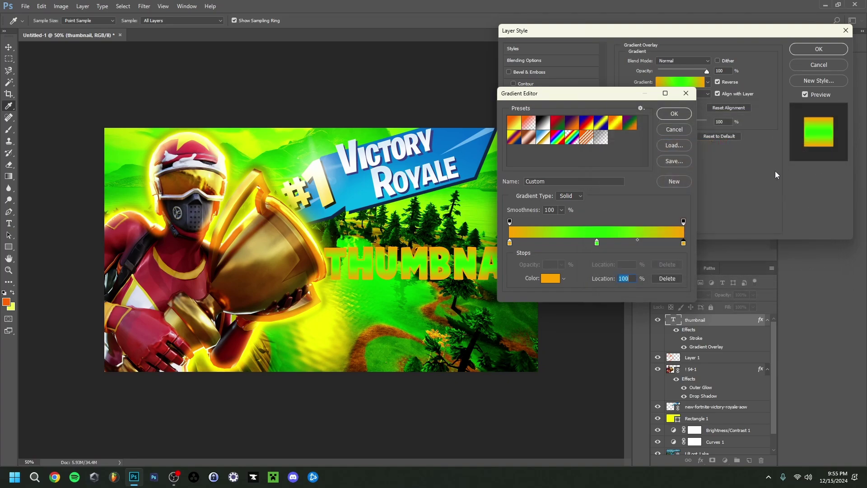
{"action": "left_click", "coordinate": [596, 243]}
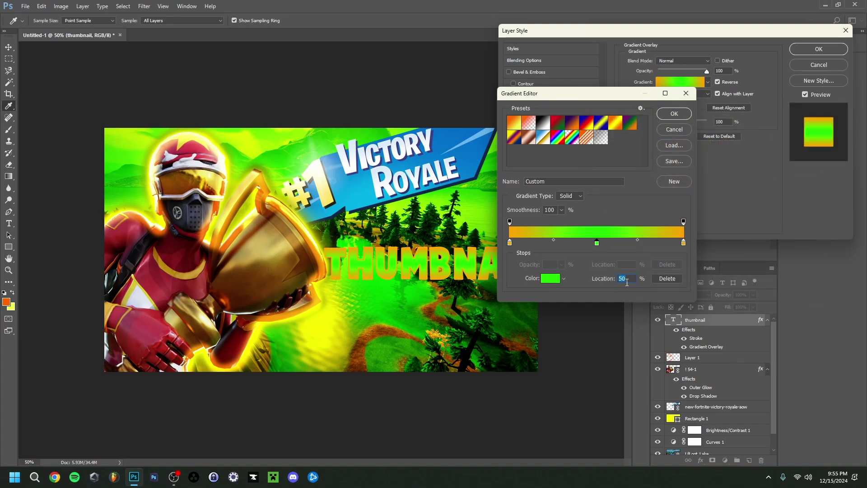
{"action": "left_click", "coordinate": [550, 278]}
{"action": "left_click", "coordinate": [730, 217]}
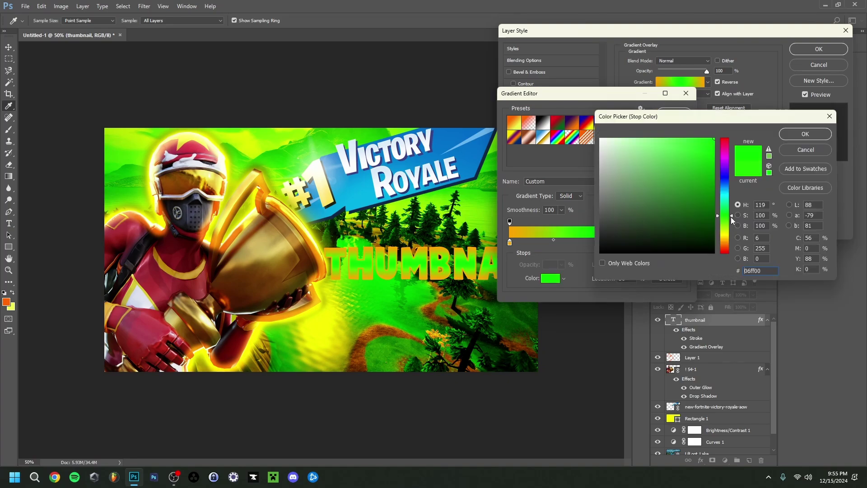
{"action": "left_click", "coordinate": [794, 137]}
{"action": "left_click", "coordinate": [673, 115]}
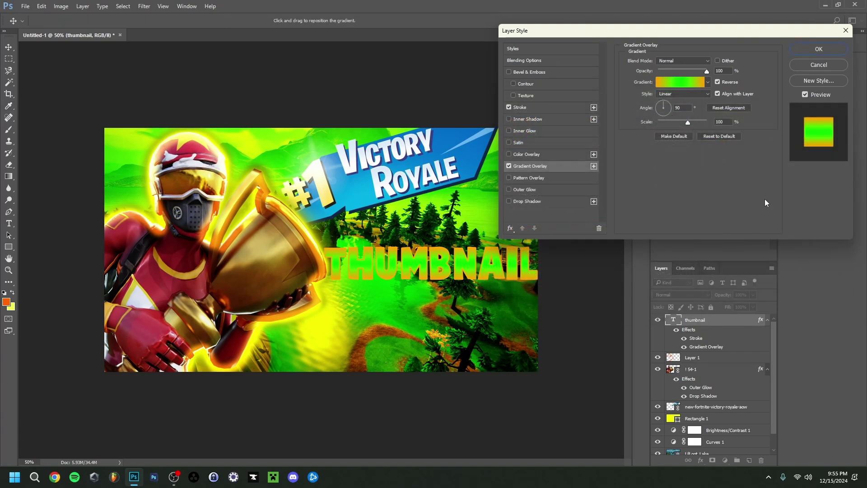
- Add a hard orange Drop Shadow with distance 24, spread 100% and size 2
{"action": "left_click", "coordinate": [509, 201]}
{"action": "left_click", "coordinate": [718, 62]}
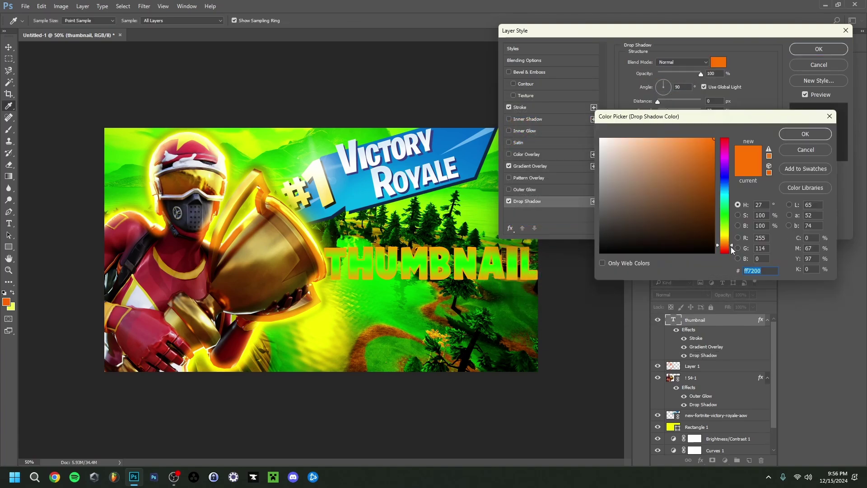
{"action": "left_click", "coordinate": [732, 245]}
{"action": "key", "text": "Return"}
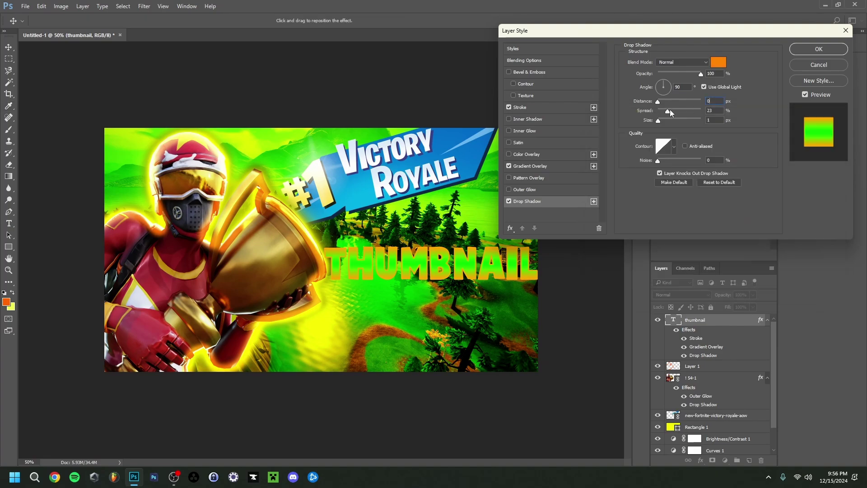
{"action": "left_click_drag", "start_coordinate": [658, 102], "coordinate": [669, 110]}
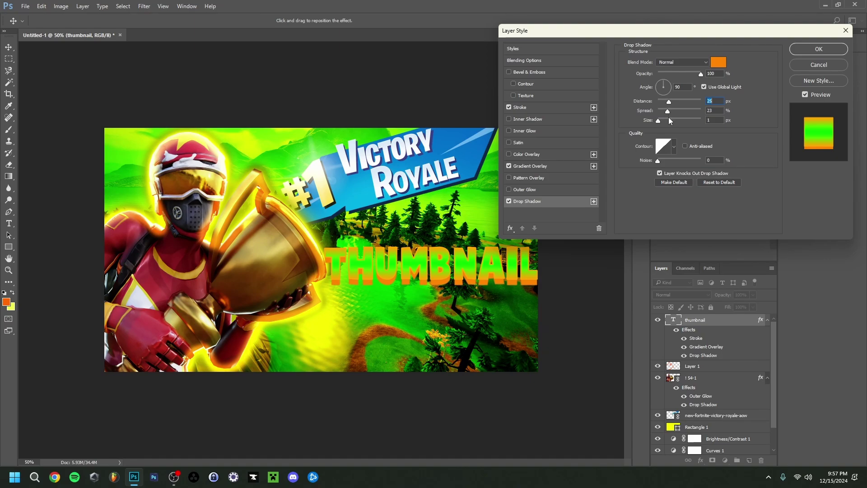
{"action": "left_click_drag", "start_coordinate": [667, 111], "coordinate": [692, 112]}
{"action": "left_click_drag", "start_coordinate": [737, 137], "coordinate": [736, 137]}
{"action": "left_click_drag", "start_coordinate": [658, 121], "coordinate": [657, 122]}
{"action": "scroll", "coordinate": [717, 122], "scroll_direction": "up", "scroll_amount": 1}
{"action": "scroll", "coordinate": [716, 123], "scroll_direction": "up", "scroll_amount": 1}
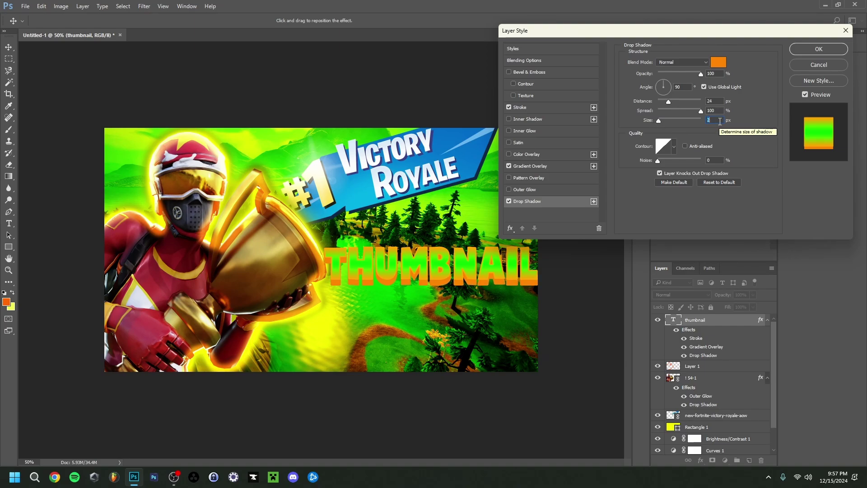
- Add a second, soft black Drop Shadow with 0 px distance, 3% spread, 98 px size, and apply
{"action": "left_click", "coordinate": [594, 201]}
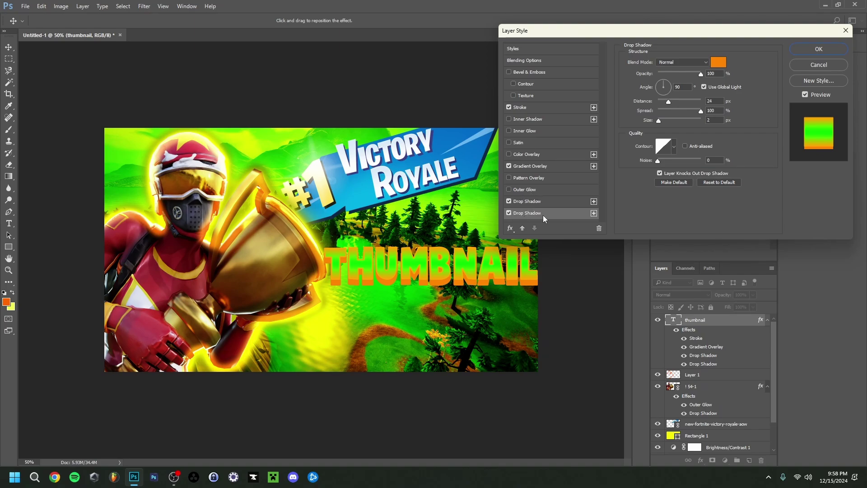
{"action": "left_click", "coordinate": [718, 63]}
{"action": "left_click_drag", "start_coordinate": [661, 183], "coordinate": [596, 264]}
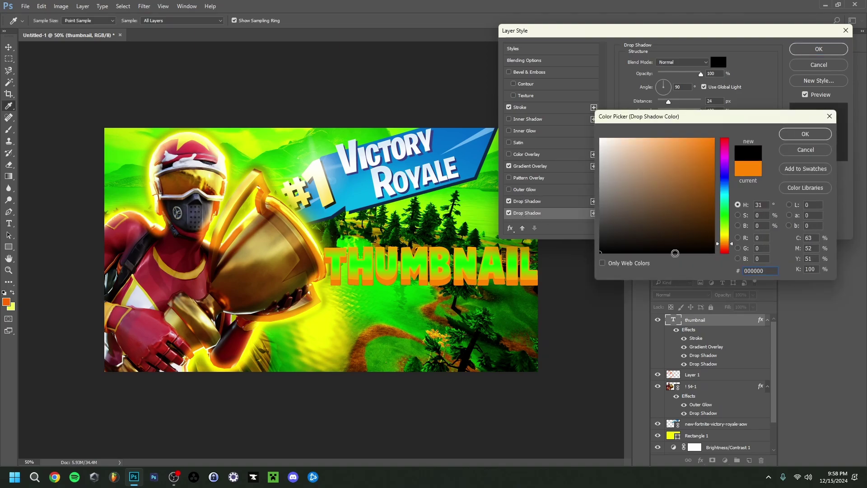
{"action": "left_click", "coordinate": [805, 134]}
{"action": "left_click_drag", "start_coordinate": [669, 102], "coordinate": [677, 127]}
{"action": "left_click", "coordinate": [658, 111]}
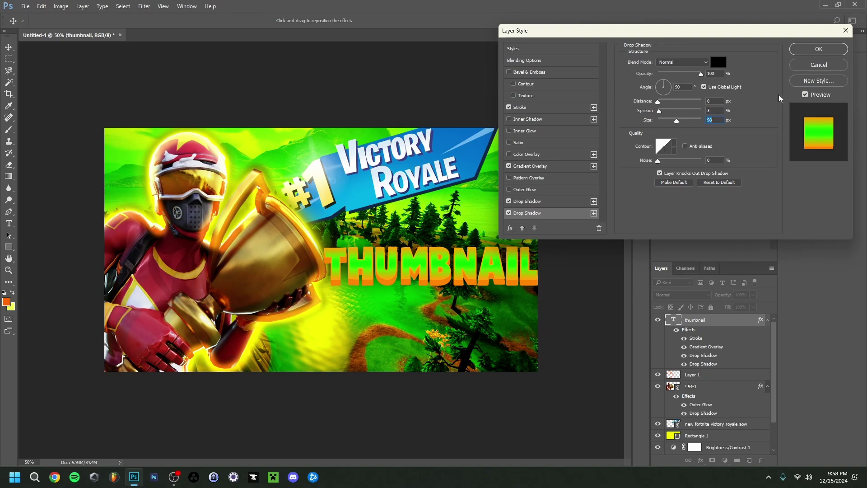
{"action": "left_click", "coordinate": [811, 49]}
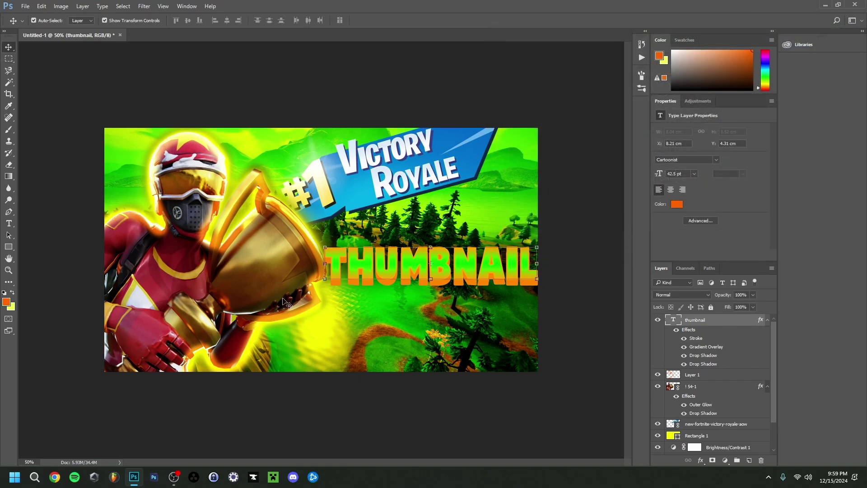
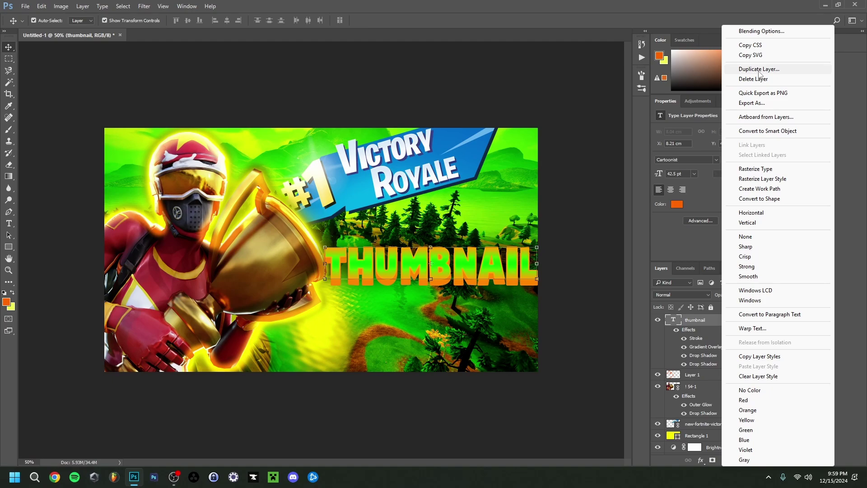
- Duplicate the THUMBNAIL text, move the copy below it and retype it as TUTORIAL at 50 pt
{"action": "left_click", "coordinate": [759, 70]}
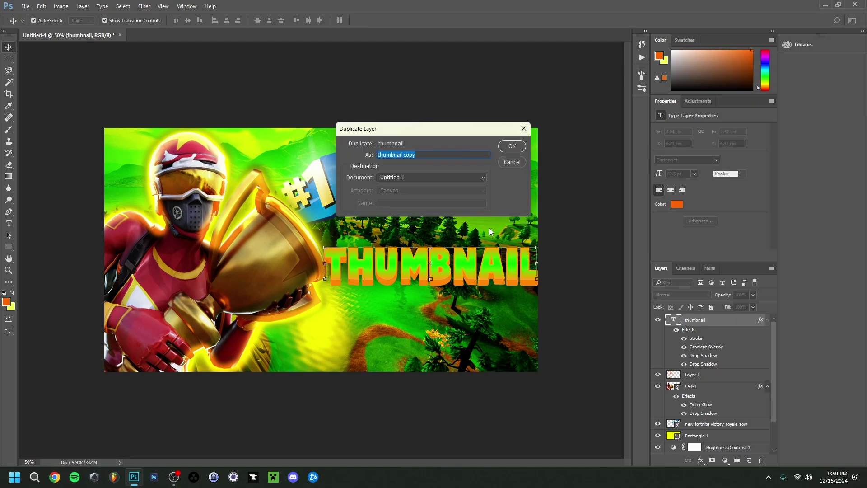
{"action": "left_click", "coordinate": [512, 146]}
{"action": "left_click_drag", "start_coordinate": [417, 266], "coordinate": [404, 312]}
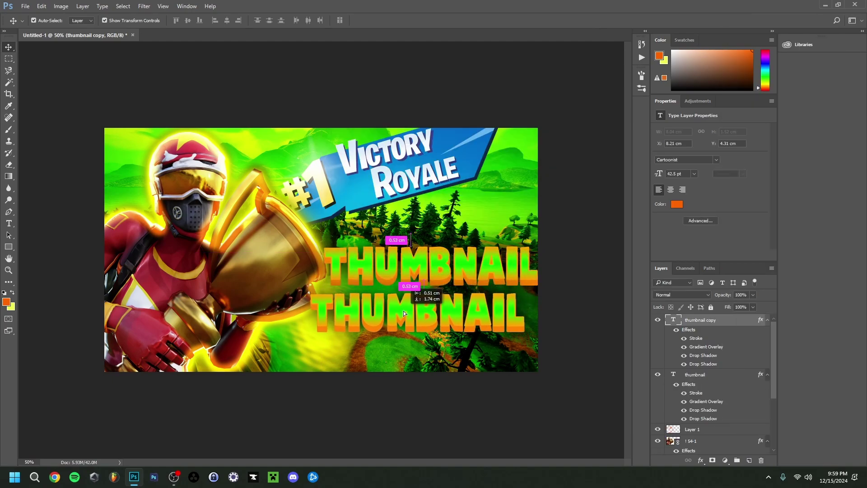
{"action": "double_click", "coordinate": [339, 324]}
{"action": "type", "text": "TUTO"}
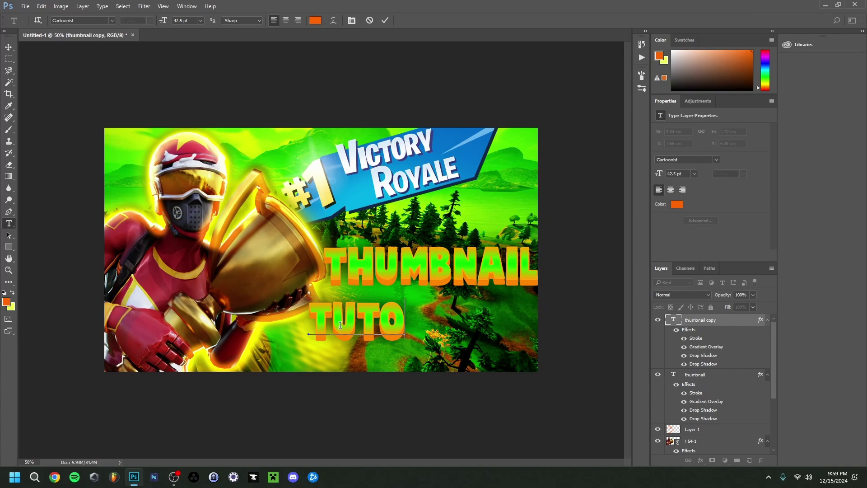
{"action": "type", "text": "rial"}
{"action": "key", "text": "ctrl+a"}
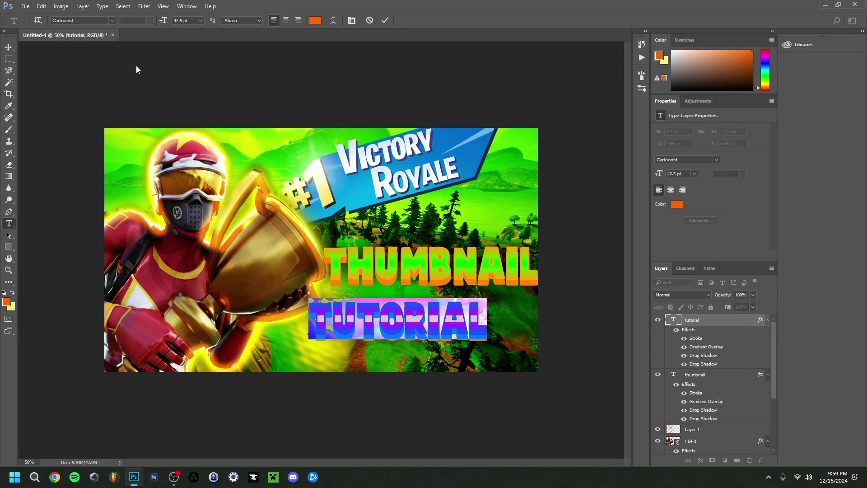
{"action": "type", "text": "50"}
{"action": "key", "text": "Return"}
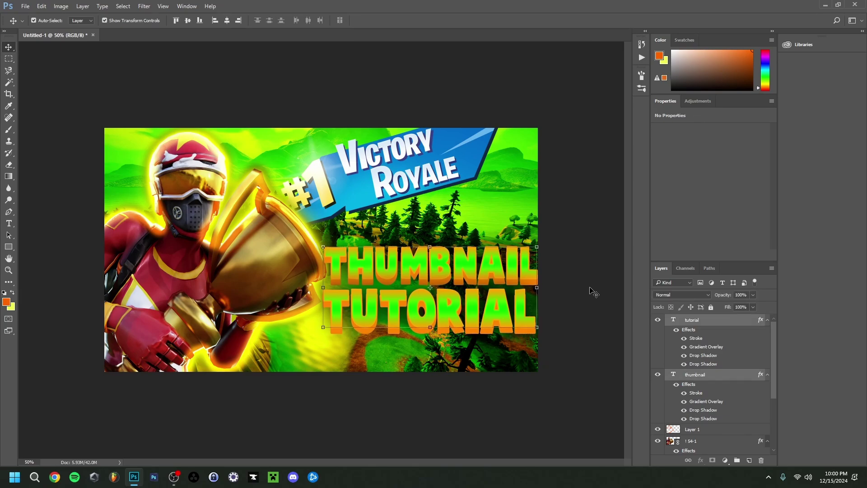
{"action": "key", "text": "Up"}
{"action": "key", "text": "Up"}
- Select the THUMBNAIL and TUTORIAL text layers and group them together
{"action": "left_click", "coordinate": [729, 374]}
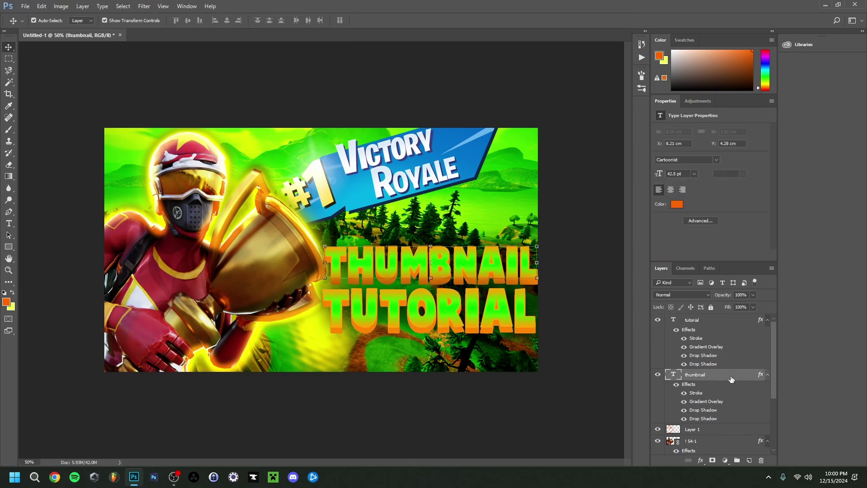
{"action": "left_click", "coordinate": [715, 324], "text": "ctrl"}
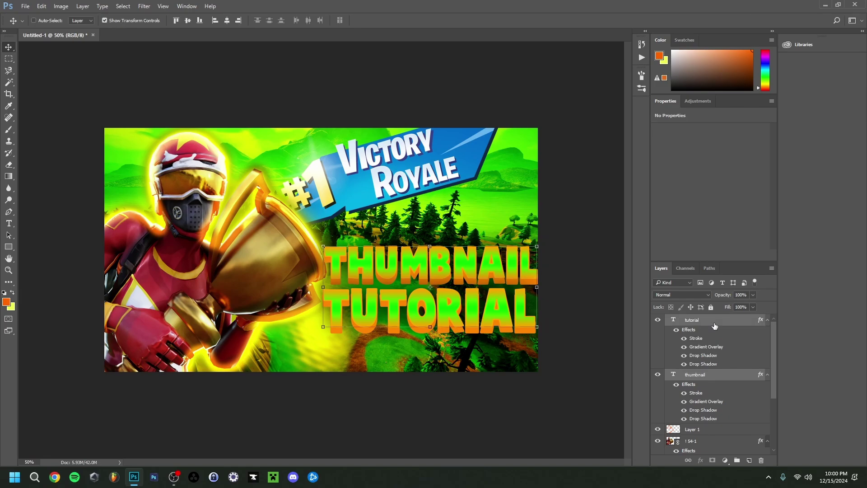
{"action": "key", "text": "ctrl+g"}
{"action": "double_click", "coordinate": [703, 320]}
- Name the group Backup, duplicate it, ungroup the copy and hide the Backup group
{"action": "type", "text": "Backu"}
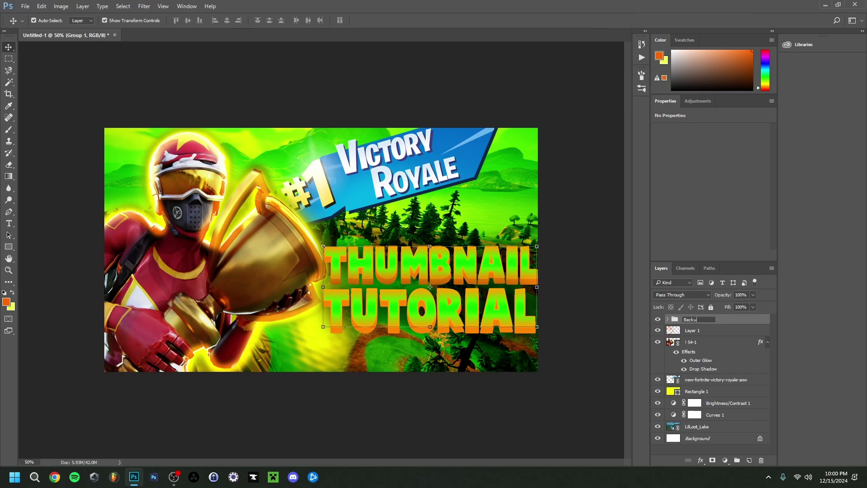
{"action": "type", "text": "p"}
{"action": "key", "text": "Return"}
{"action": "right_click", "coordinate": [705, 321]}
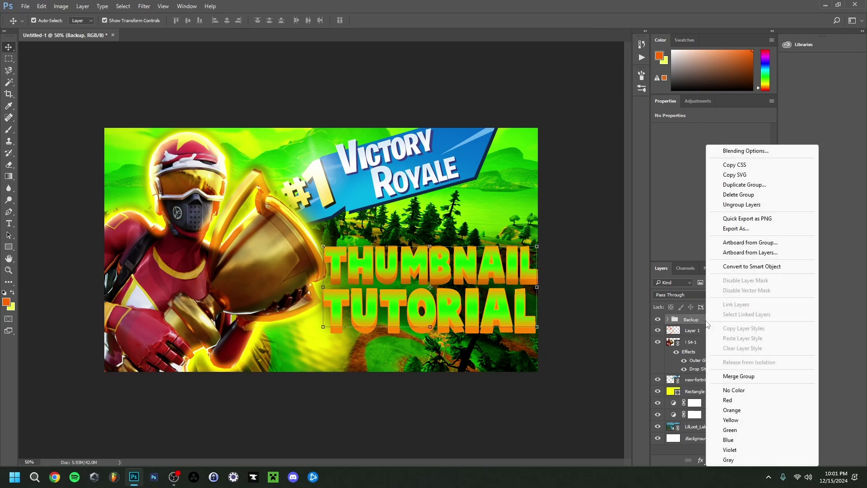
{"action": "left_click", "coordinate": [741, 185]}
{"action": "key", "text": "Return"}
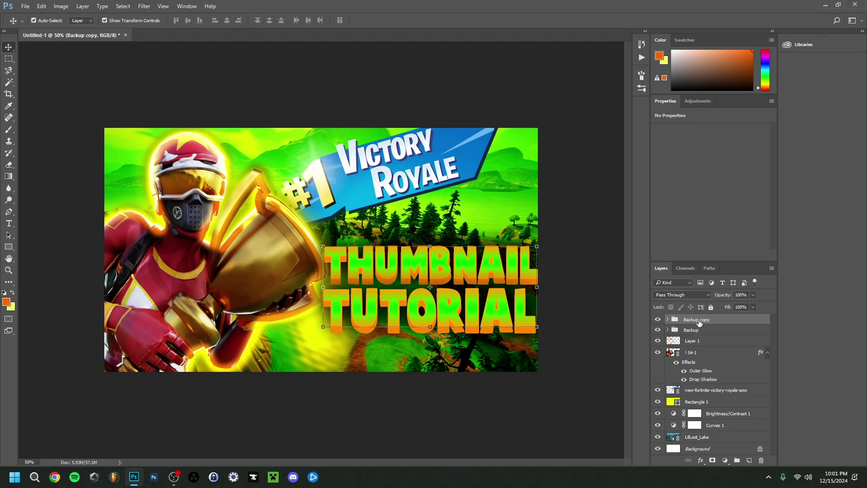
{"action": "right_click", "coordinate": [700, 322]}
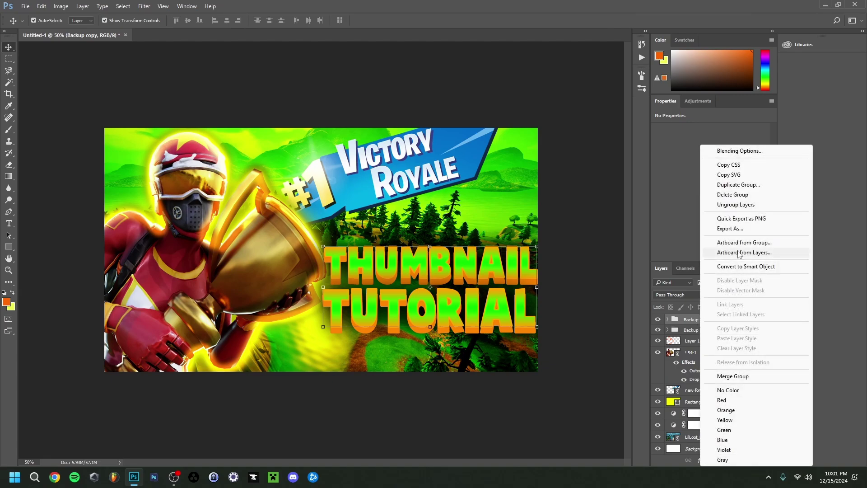
{"action": "left_click", "coordinate": [743, 204]}
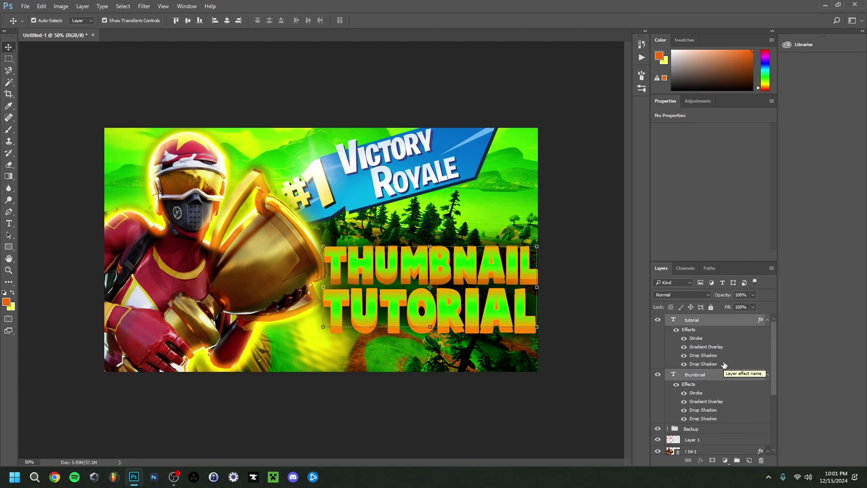
{"action": "scroll", "coordinate": [707, 388], "scroll_direction": "down", "scroll_amount": 3}
{"action": "left_click", "coordinate": [658, 374]}
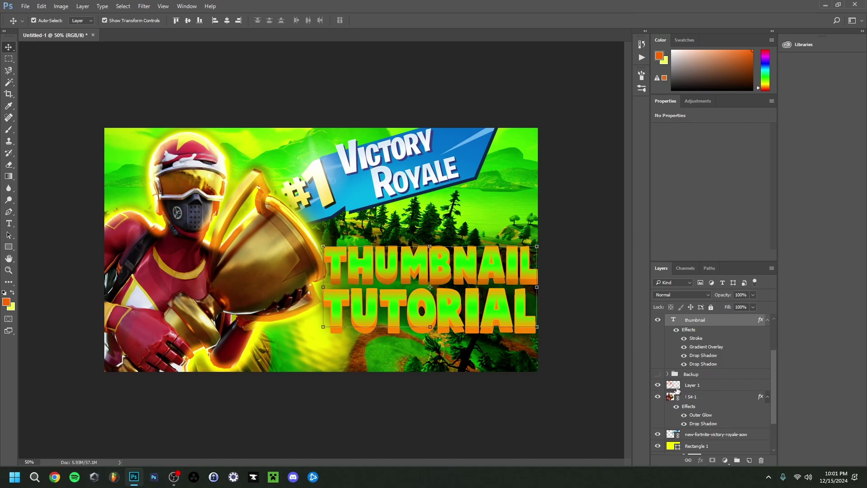
{"action": "scroll", "coordinate": [712, 387], "scroll_direction": "up", "scroll_amount": 3}
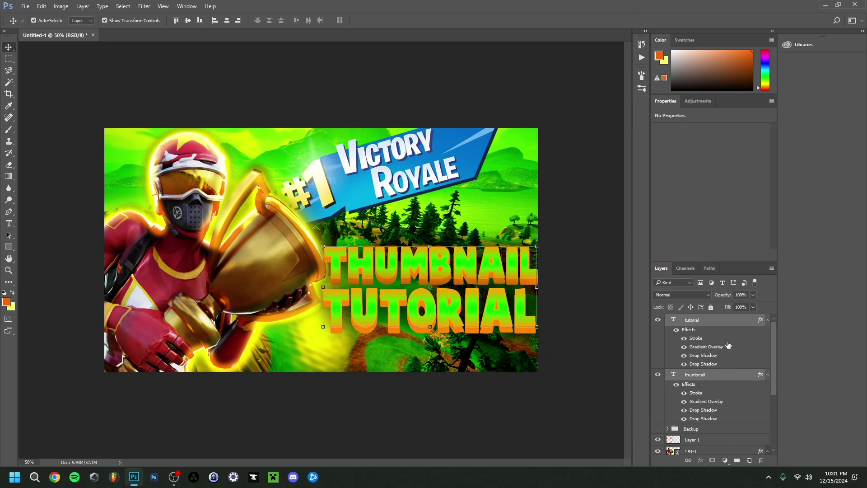
- Convert the loose THUMBNAIL and TUTORIAL text layers into one smart object
{"action": "right_click", "coordinate": [719, 322]}
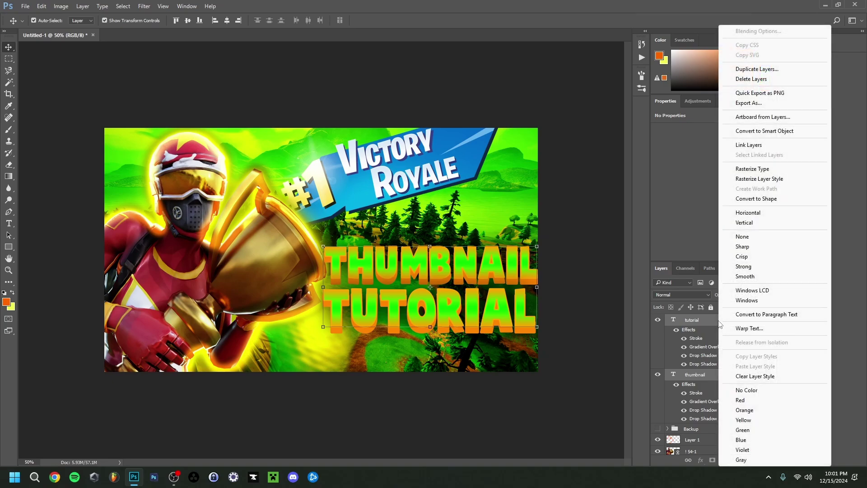
{"action": "left_click", "coordinate": [764, 131]}
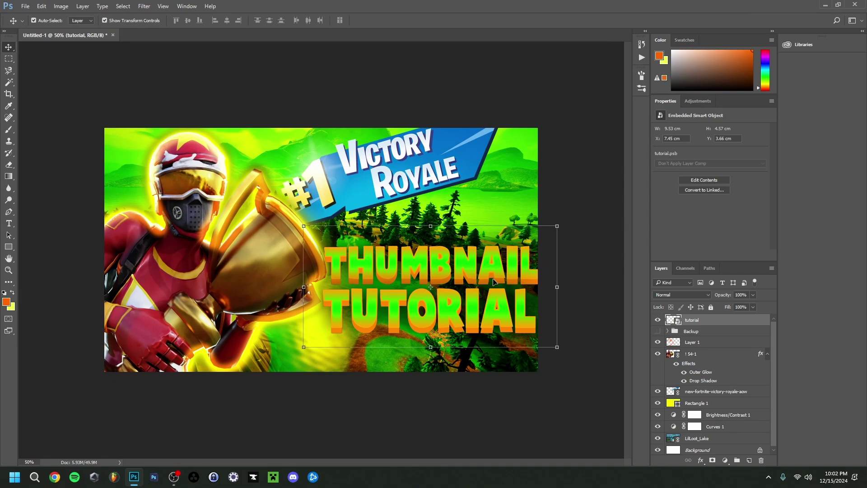
{"action": "left_click", "coordinate": [577, 285]}
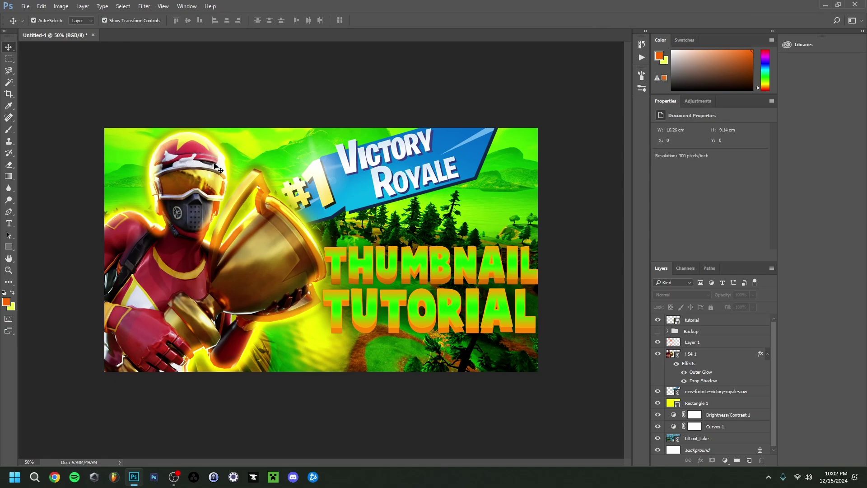
- Paste the lightning image in Linear Dodge, enlarge it proportionally and tilt it to about -36 degrees
{"action": "key", "text": "ctrl+v"}
{"action": "key", "text": "ctrl+t"}
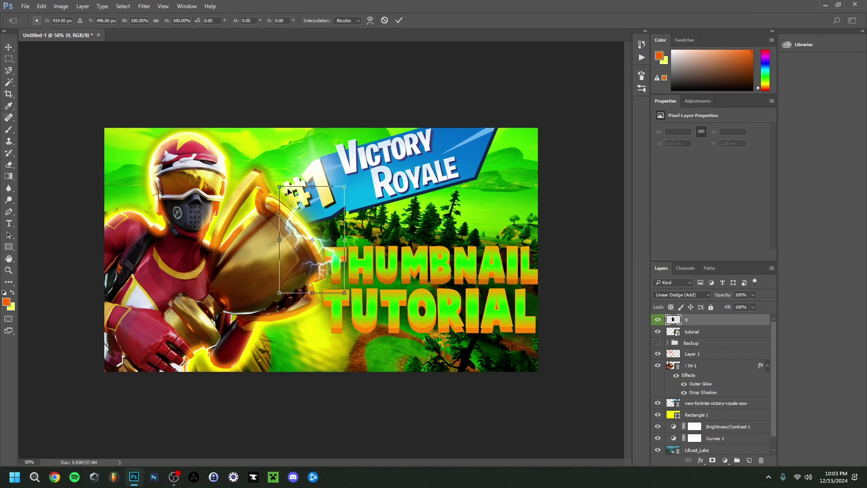
{"action": "left_click_drag", "start_coordinate": [279, 187], "coordinate": [233, 140]}
{"action": "left_click", "coordinate": [157, 22]}
{"action": "left_click_drag", "start_coordinate": [344, 307], "coordinate": [385, 346]}
{"action": "left_click_drag", "start_coordinate": [336, 271], "coordinate": [339, 284]}
{"action": "left_click_drag", "start_coordinate": [384, 144], "coordinate": [335, 122]}
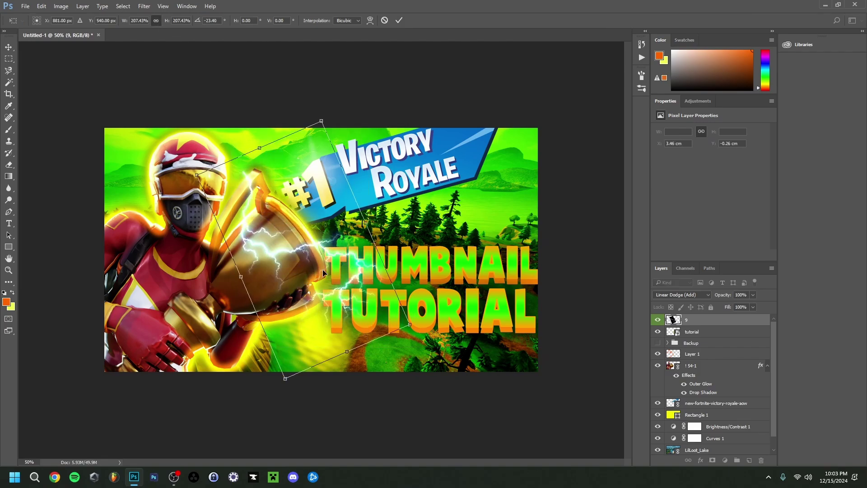
{"action": "left_click_drag", "start_coordinate": [376, 218], "coordinate": [367, 203]}
{"action": "left_click_drag", "start_coordinate": [365, 263], "coordinate": [239, 185]}
- Rotate the lightning to about -49 degrees around the character's head and trophy, then apply
{"action": "left_click_drag", "start_coordinate": [286, 160], "coordinate": [285, 145]}
{"action": "left_click_drag", "start_coordinate": [259, 188], "coordinate": [291, 212]}
{"action": "scroll", "coordinate": [178, 24], "scroll_direction": "up", "scroll_amount": 18}
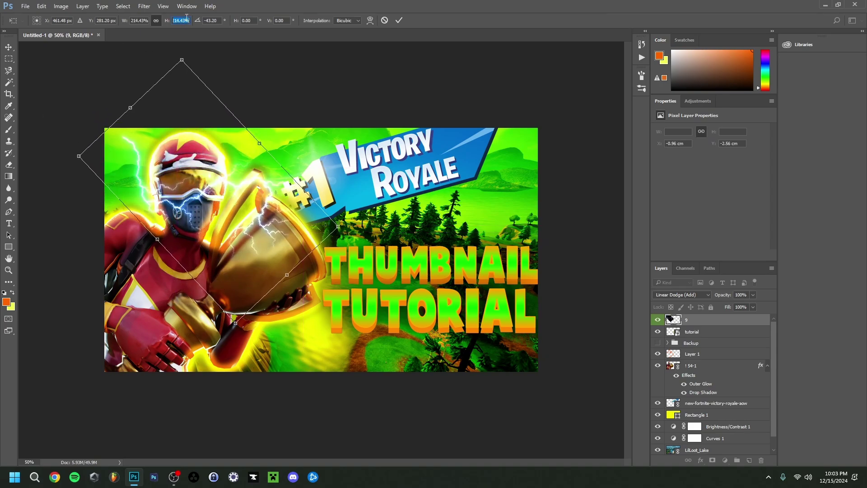
{"action": "left_click_drag", "start_coordinate": [249, 234], "coordinate": [232, 211]}
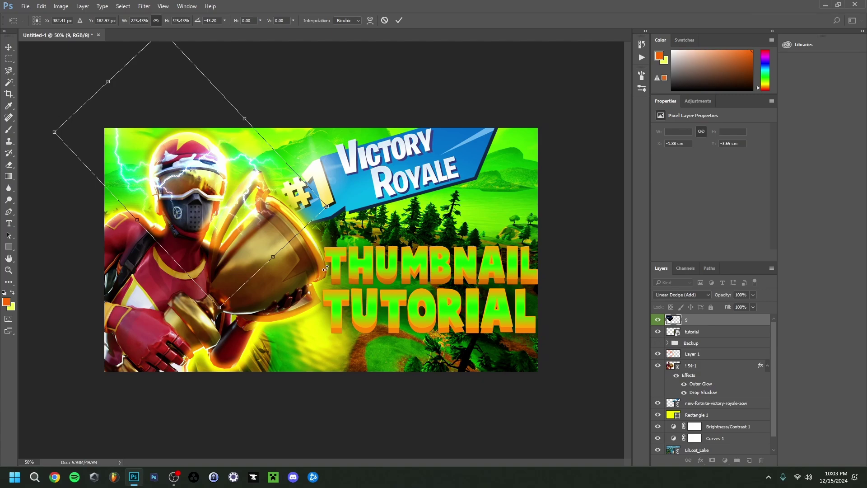
{"action": "left_click_drag", "start_coordinate": [325, 266], "coordinate": [254, 208]}
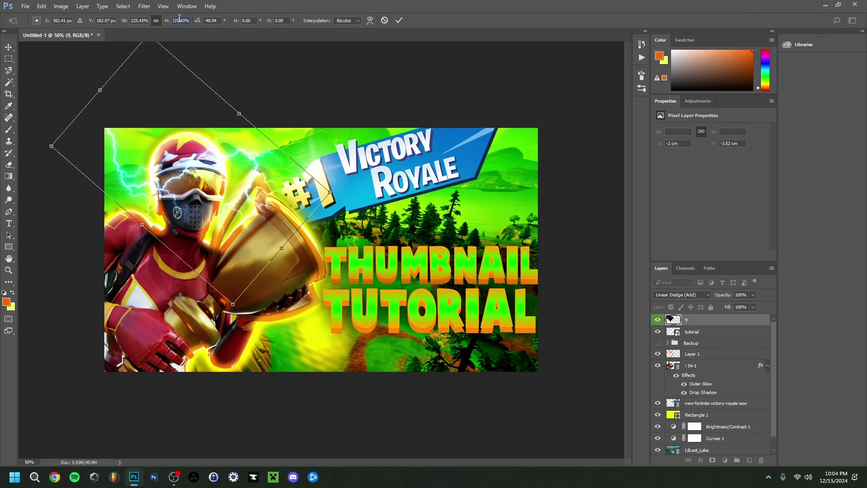
{"action": "scroll", "coordinate": [179, 19], "scroll_direction": "up", "scroll_amount": 10}
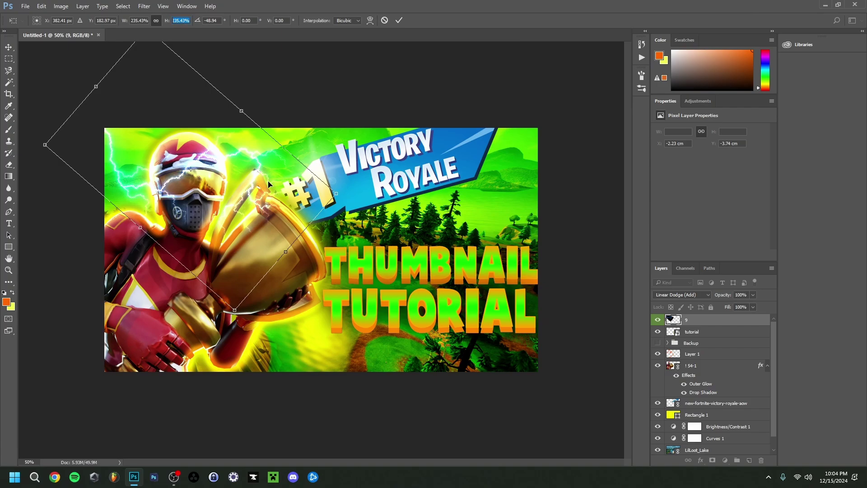
{"action": "mouse_move", "coordinate": [268, 185]}
{"action": "left_mouse_down"}
{"action": "mouse_move", "coordinate": [274, 191]}
{"action": "mouse_move", "coordinate": [257, 182]}
{"action": "left_mouse_up"}
{"action": "scroll", "coordinate": [293, 188], "scroll_direction": "up", "scroll_amount": 9}
{"action": "key", "text": "Return"}
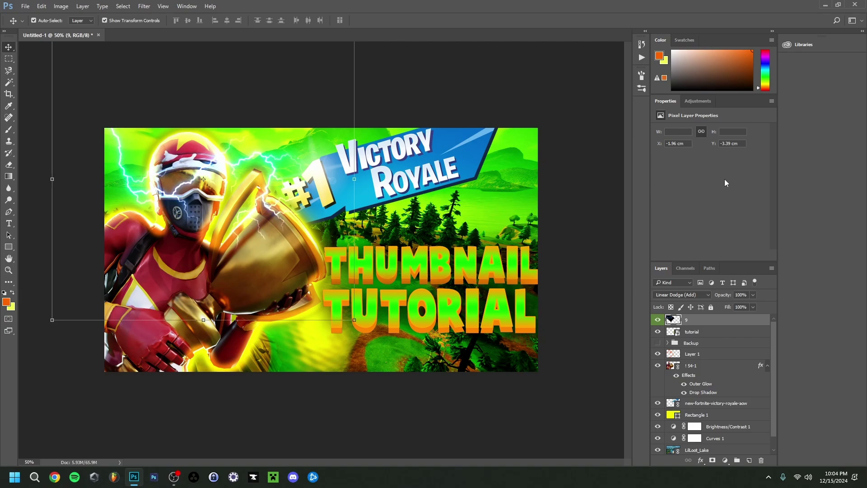
{"action": "left_click", "coordinate": [700, 100]}
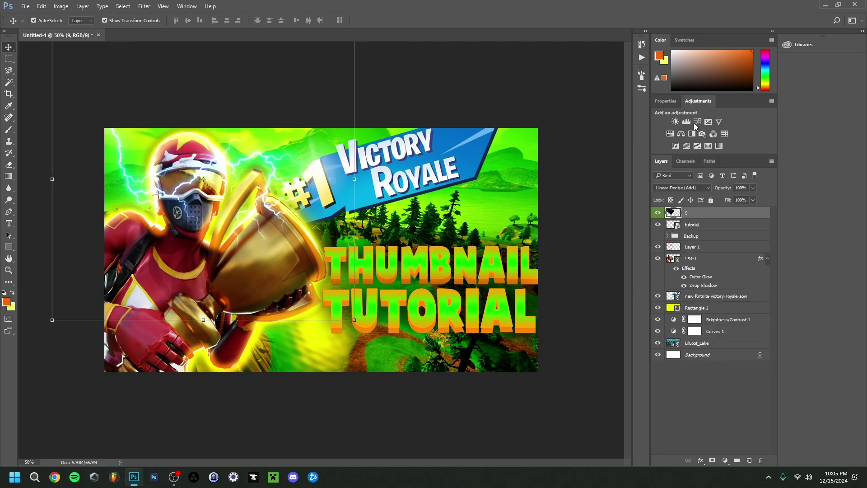
- Add a Hue/Saturation layer clipped to the lightning, colorized yellow at Hue 47, Saturation 100
{"action": "left_click", "coordinate": [670, 133]}
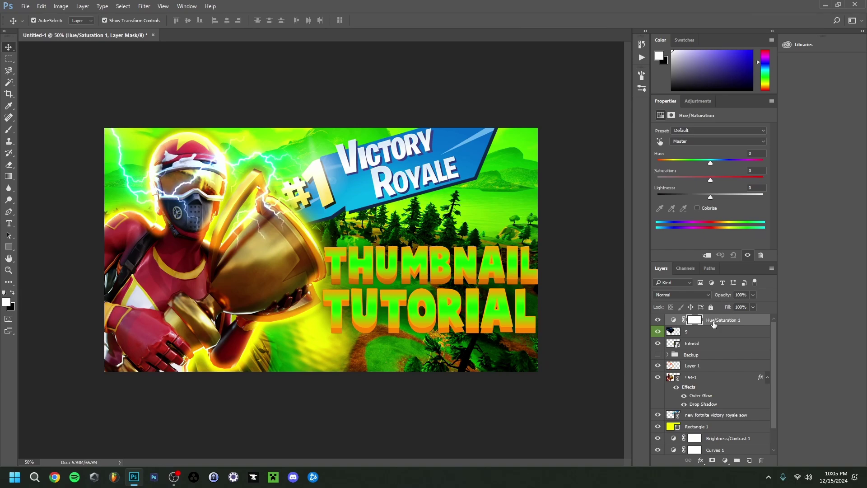
{"action": "right_click", "coordinate": [721, 321]}
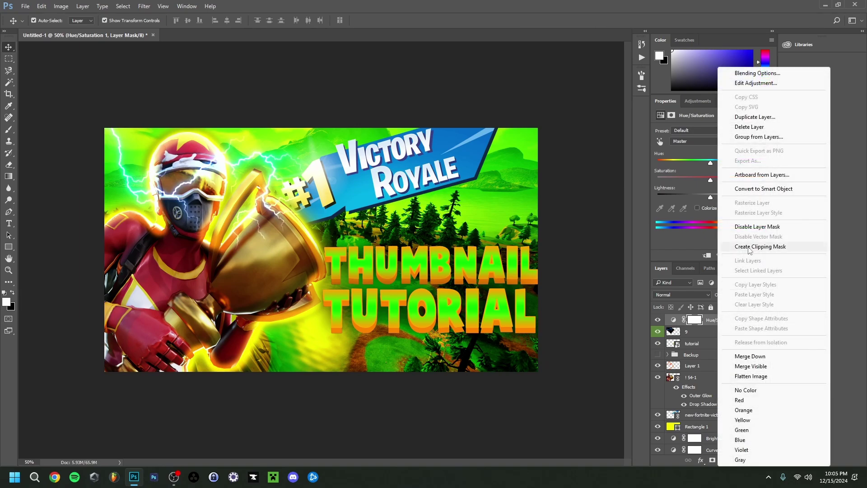
{"action": "left_click", "coordinate": [749, 247]}
{"action": "left_click", "coordinate": [697, 208]}
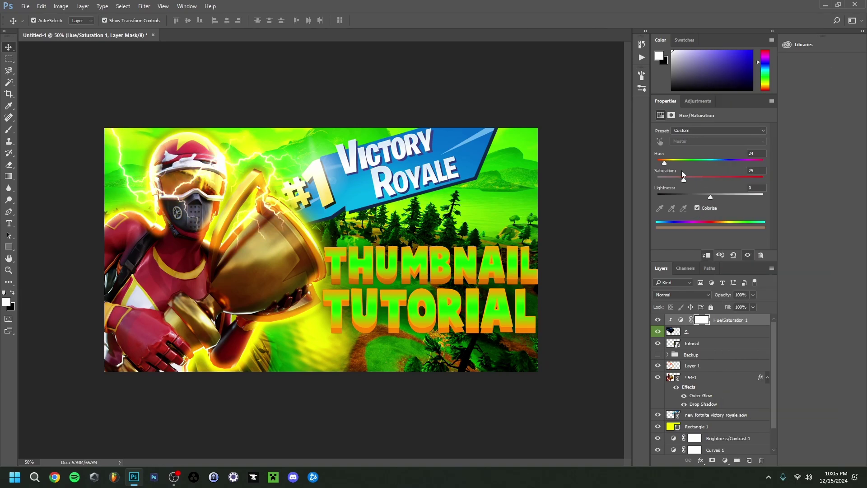
{"action": "left_click_drag", "start_coordinate": [665, 165], "coordinate": [671, 166]}
{"action": "left_click_drag", "start_coordinate": [685, 181], "coordinate": [762, 179]}
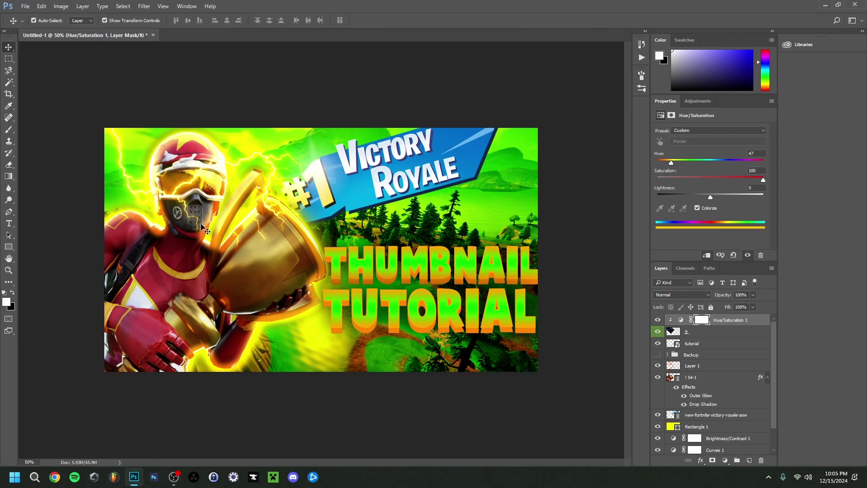
{"action": "left_click", "coordinate": [702, 334]}
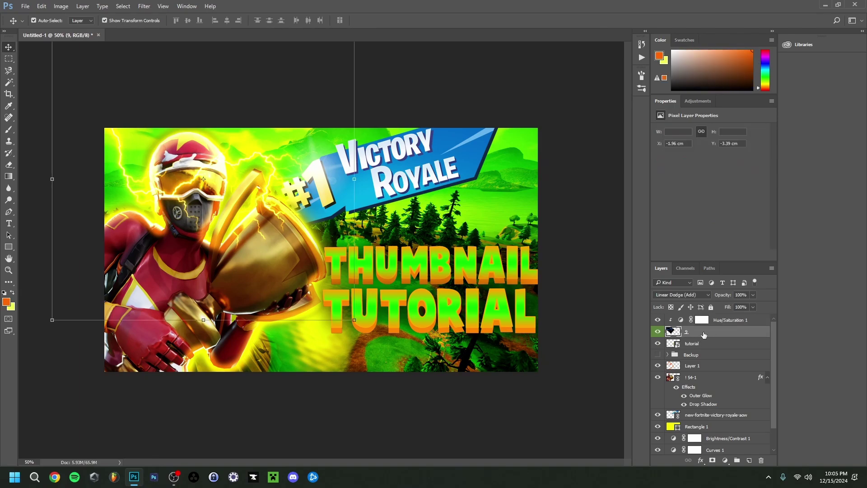
- Erase the lightning over the goggles and mask with a soft round eraser
{"action": "left_click", "coordinate": [9, 165]}
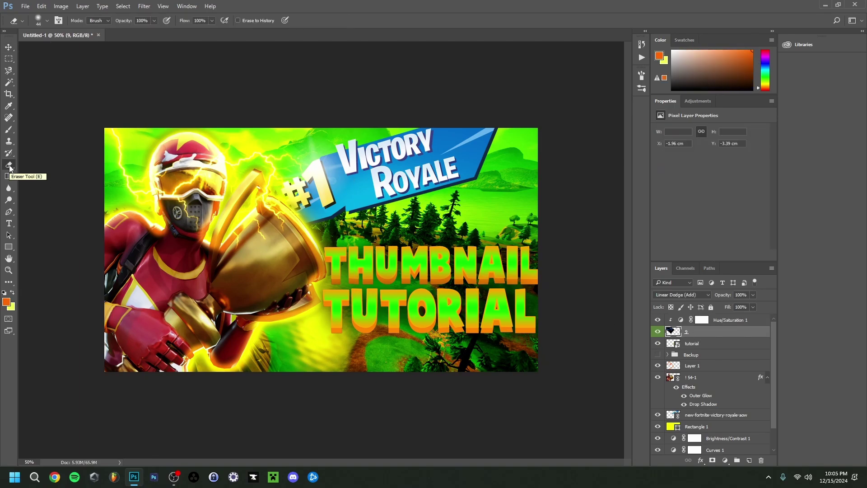
{"action": "right_click", "coordinate": [192, 175]}
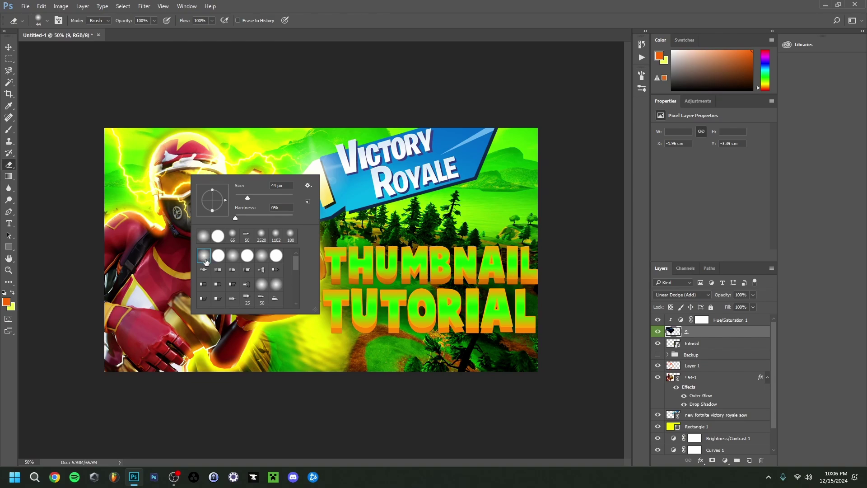
{"action": "left_click", "coordinate": [181, 176]}
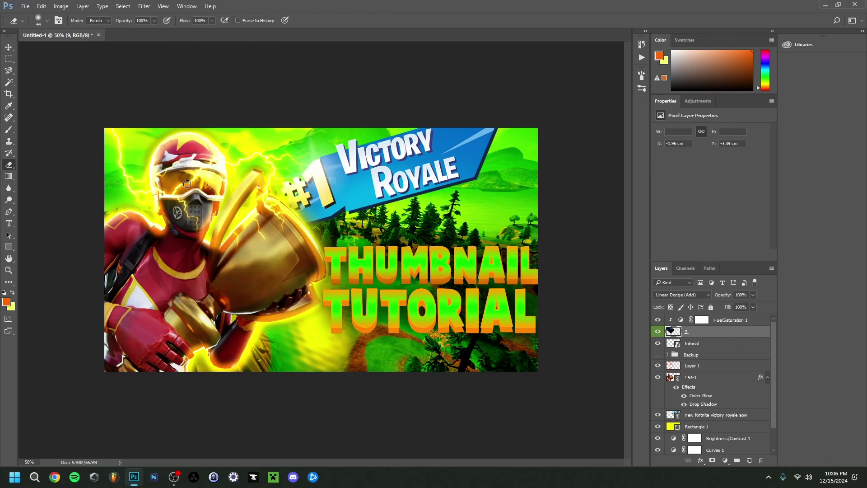
{"action": "mouse_move", "coordinate": [165, 162]}
{"action": "left_mouse_down"}
{"action": "mouse_move", "coordinate": [172, 194]}
{"action": "mouse_move", "coordinate": [197, 225]}
{"action": "mouse_move", "coordinate": [209, 211]}
{"action": "mouse_move", "coordinate": [215, 159]}
{"action": "mouse_move", "coordinate": [214, 196]}
{"action": "mouse_move", "coordinate": [180, 167]}
{"action": "left_mouse_up"}
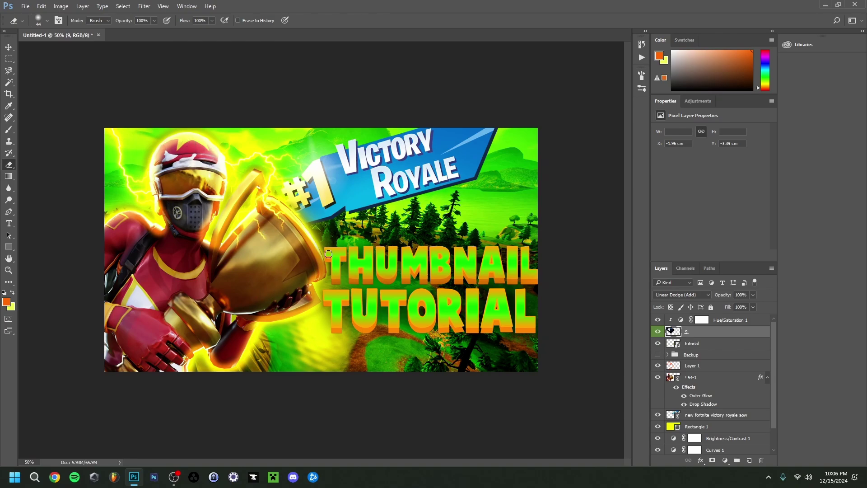
- Duplicate layer 9 and Hue/Saturation 1, clipping each adjustment to its own lightning layer
{"action": "key", "text": "ctrl+j"}
{"action": "right_click", "coordinate": [720, 320]}
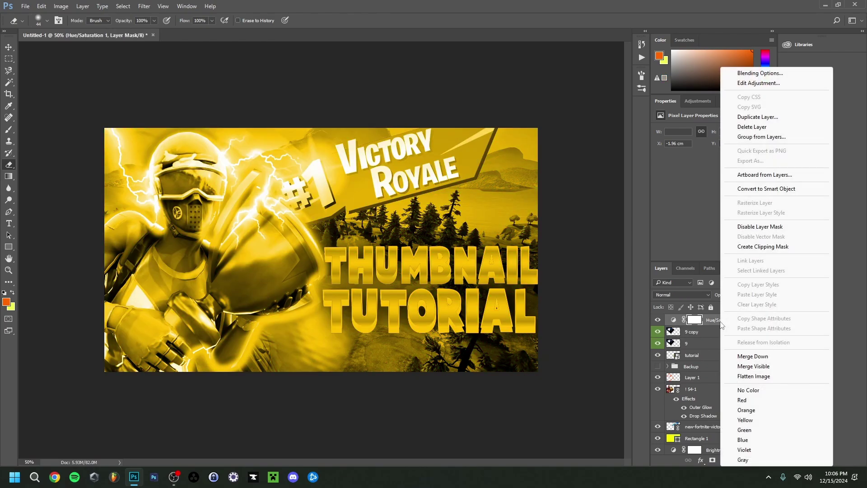
{"action": "left_click", "coordinate": [760, 117]}
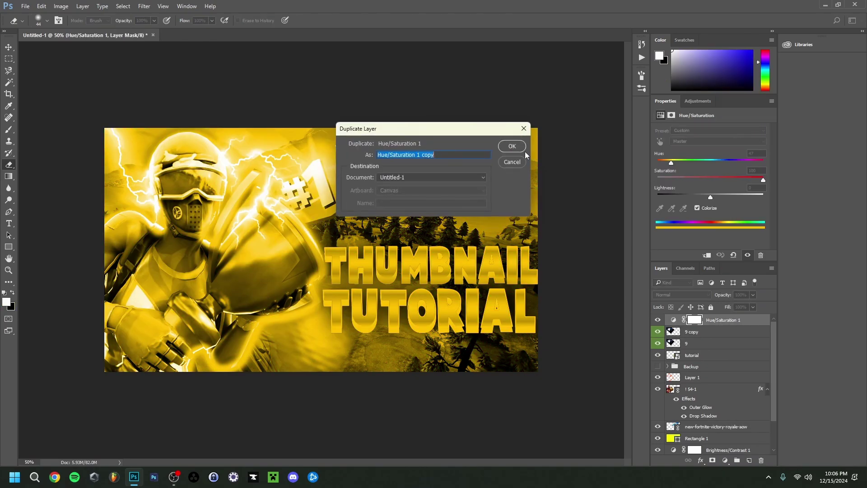
{"action": "left_click", "coordinate": [505, 148]}
{"action": "left_click", "coordinate": [716, 333]}
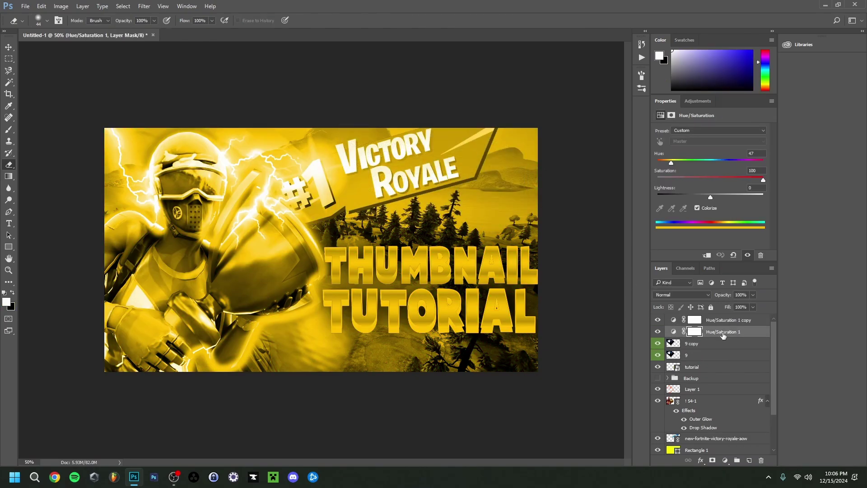
{"action": "right_click", "coordinate": [722, 333]}
{"action": "left_click", "coordinate": [778, 247]}
{"action": "left_click", "coordinate": [725, 326], "text": "alt"}
{"action": "left_click_drag", "start_coordinate": [726, 329], "coordinate": [730, 353]}
{"action": "right_click", "coordinate": [727, 346]}
{"action": "left_click", "coordinate": [774, 248]}
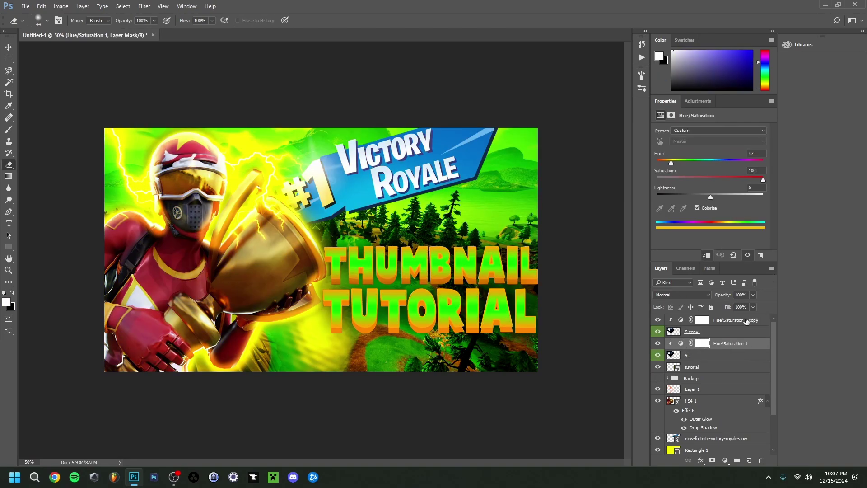
- Toggle the 9 copy lightning to compare the doubled yellow glow
{"action": "left_click", "coordinate": [727, 321]}
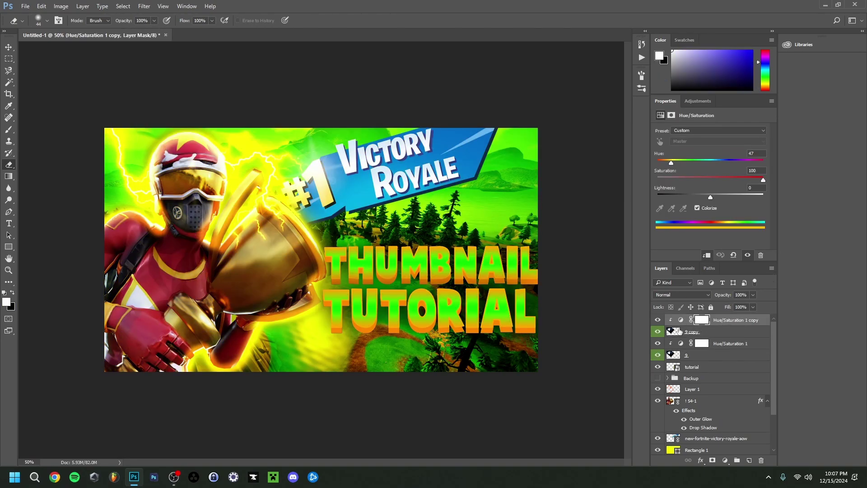
{"action": "left_click", "coordinate": [658, 332]}
{"action": "left_click", "coordinate": [657, 333]}
{"action": "left_click", "coordinate": [303, 160], "text": "ctrl"}
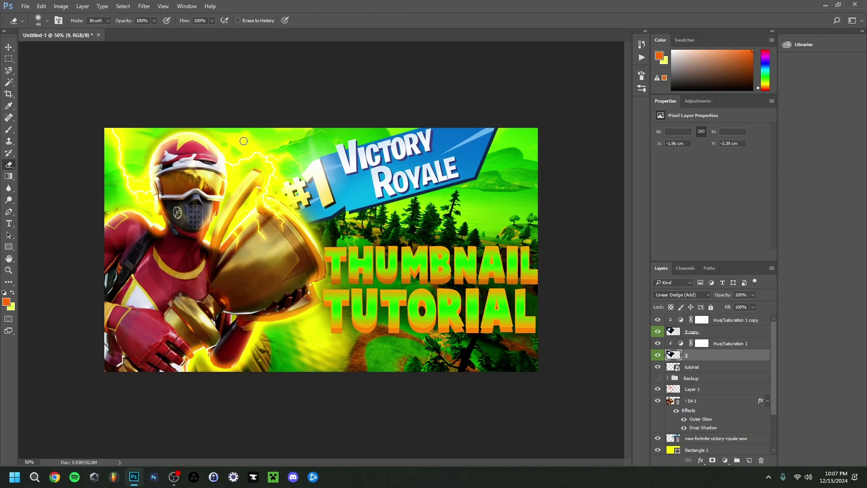
{"action": "left_click", "coordinate": [291, 148], "text": "ctrl"}
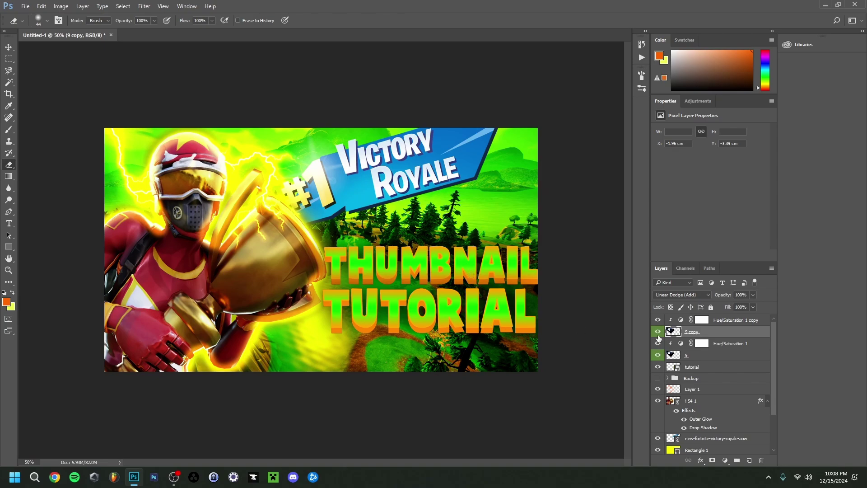
{"action": "right_click", "coordinate": [713, 332]}
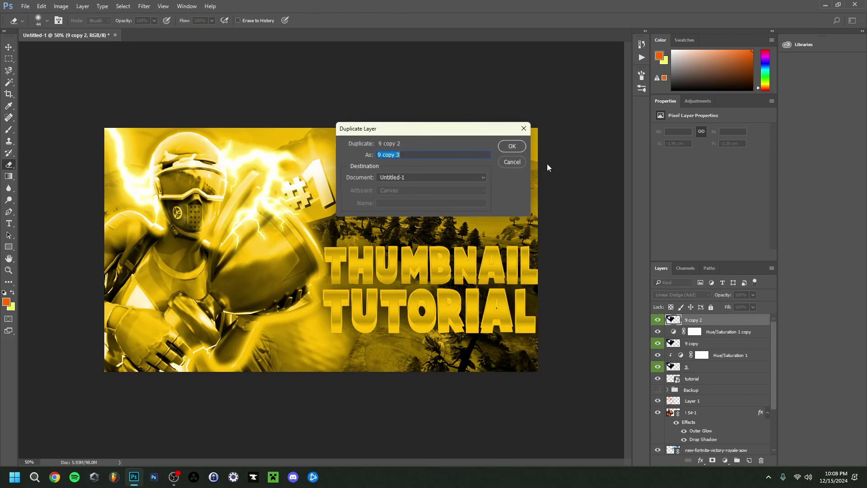
{"action": "left_click", "coordinate": [511, 146]}
{"action": "right_click", "coordinate": [728, 343]}
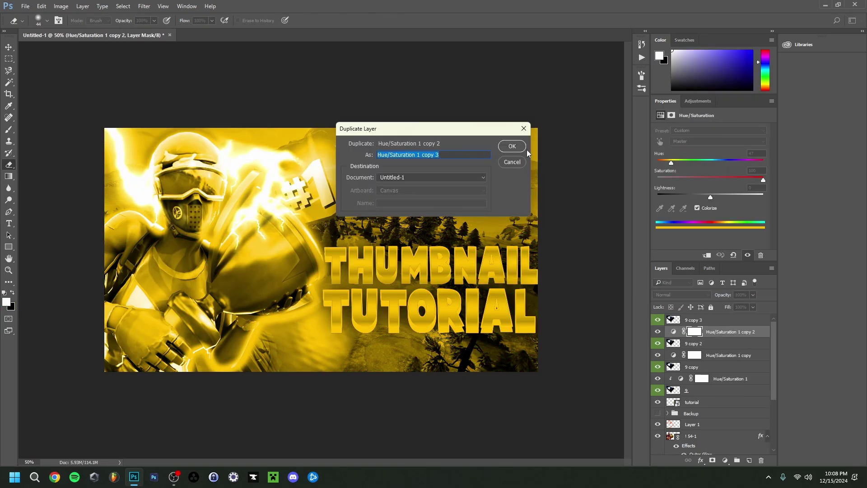
{"action": "left_click", "coordinate": [518, 147]}
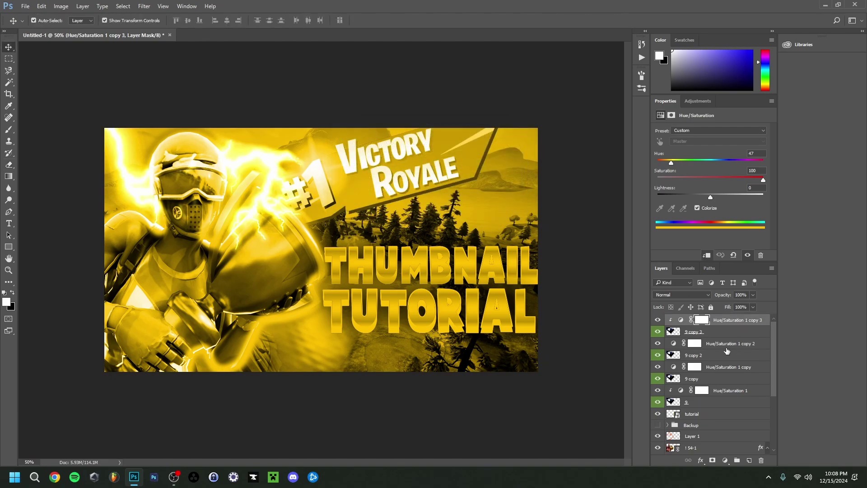
{"action": "right_click", "coordinate": [727, 347]}
{"action": "left_click", "coordinate": [782, 247]}
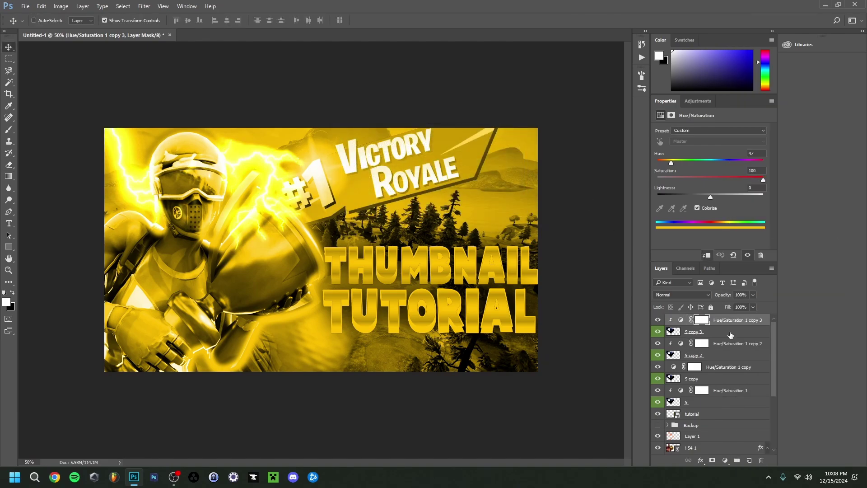
{"action": "left_click", "coordinate": [730, 334]}
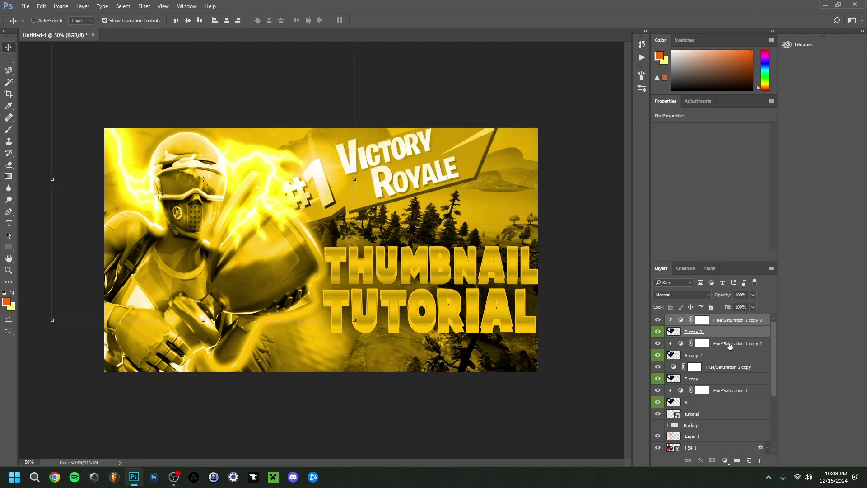
{"action": "left_click", "coordinate": [727, 356], "text": "ctrl"}
{"action": "left_click", "coordinate": [357, 183]}
{"action": "left_click_drag", "start_coordinate": [357, 183], "coordinate": [524, 293]}
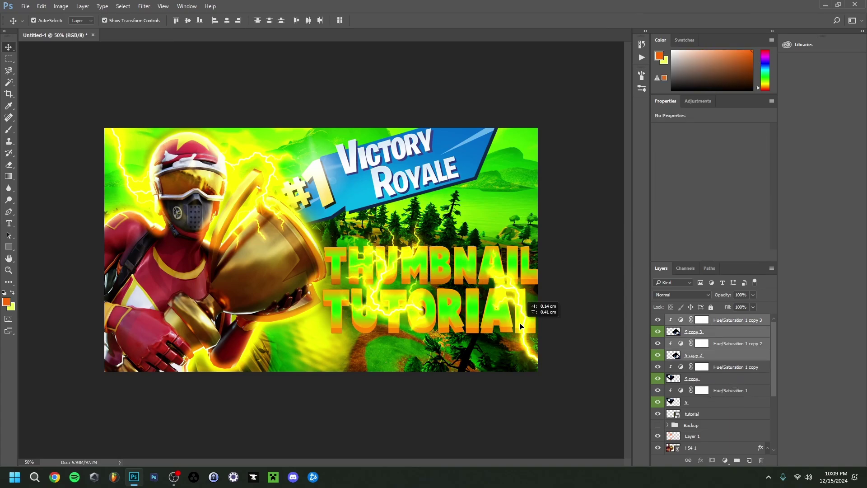
{"action": "left_click_drag", "start_coordinate": [526, 320], "coordinate": [523, 325]}
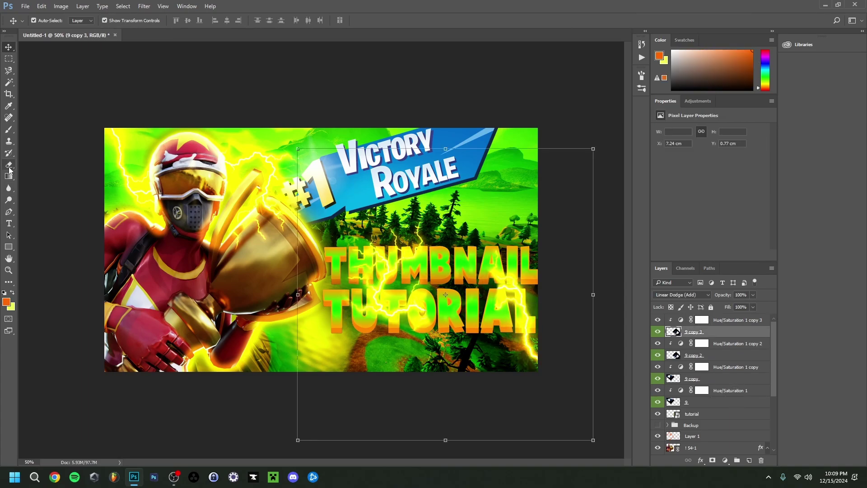
{"action": "left_click", "coordinate": [10, 168]}
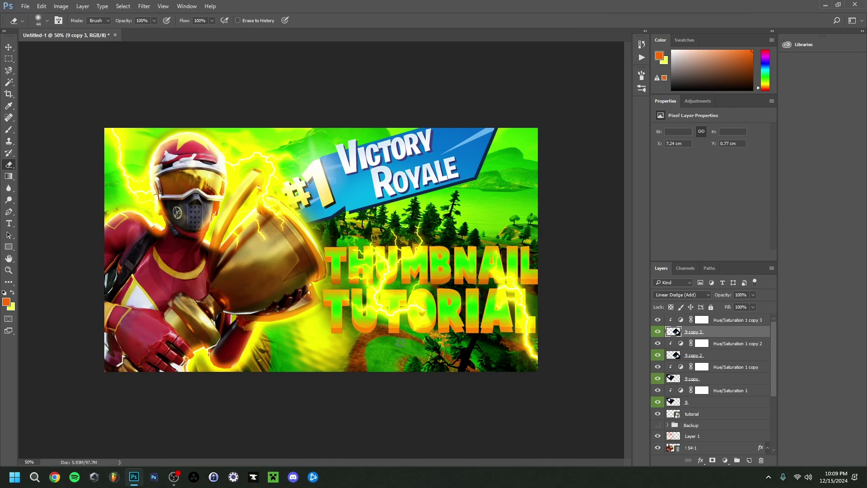
{"action": "left_click", "coordinate": [395, 307], "text": "ctrl"}
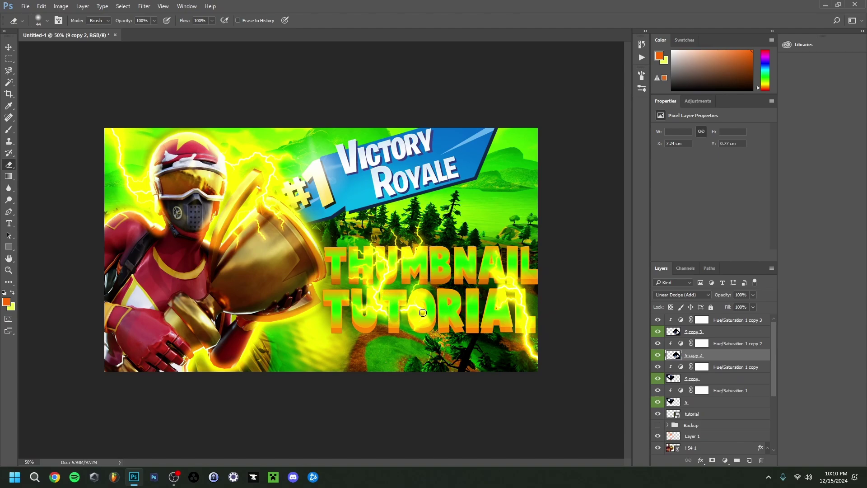
{"action": "key", "text": "alt+bracketright"}
{"action": "key", "text": "alt+bracketright"}
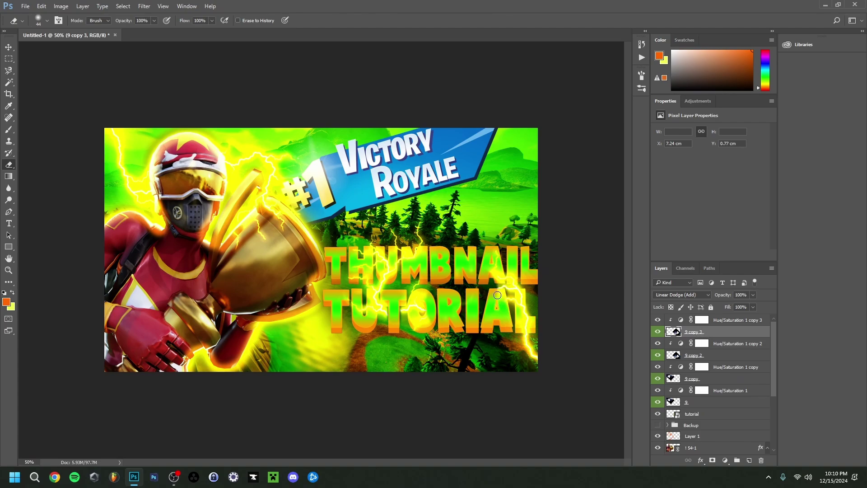
{"action": "left_click", "coordinate": [715, 357]}
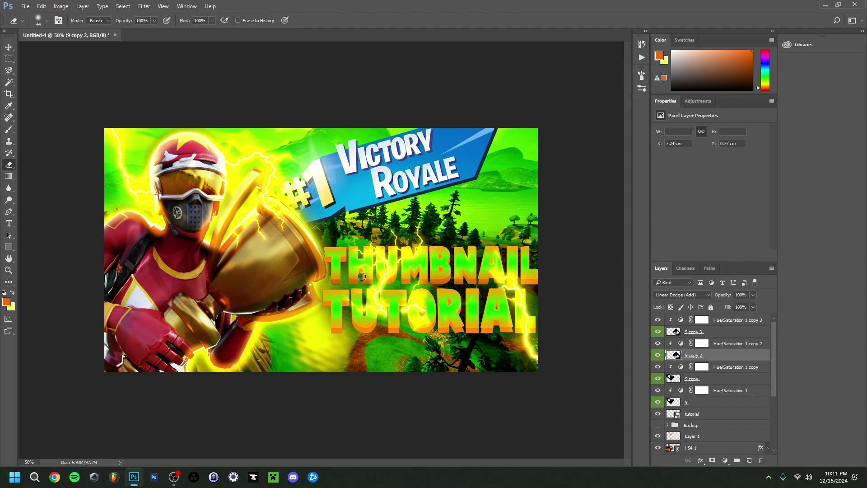
{"action": "key", "text": "alt+bracketright"}
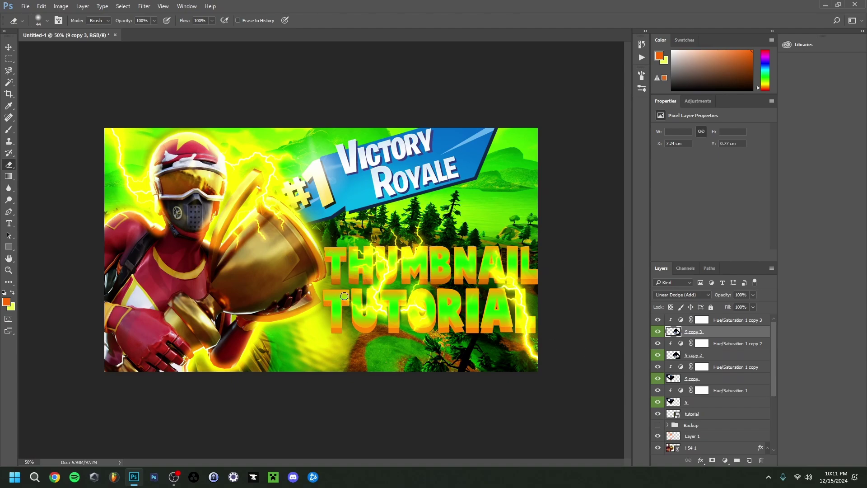
{"action": "key", "text": "alt+bracketleft"}
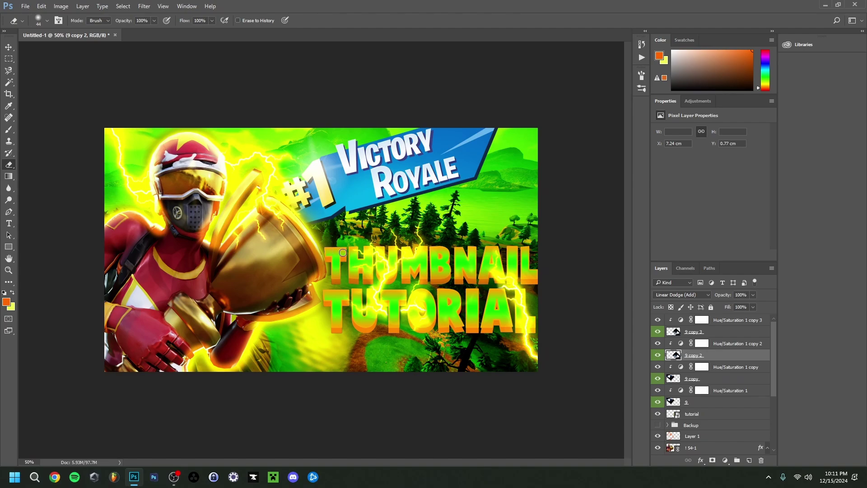
{"action": "key", "text": "alt+bracketright"}
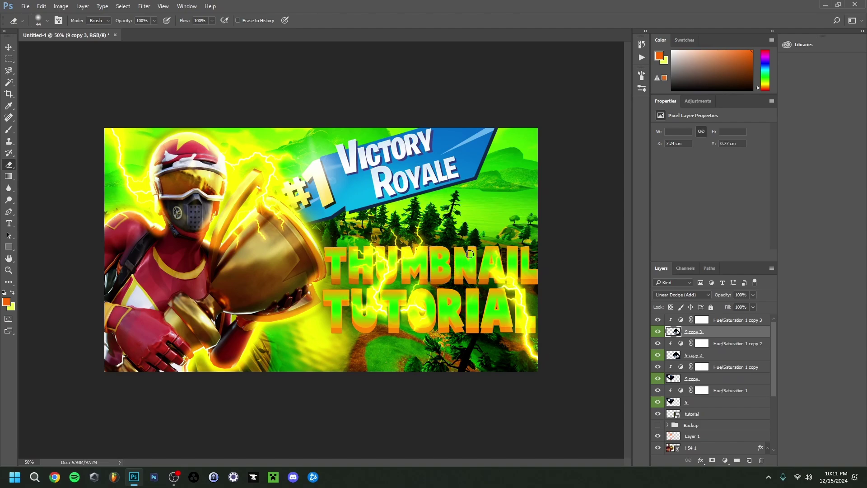
{"action": "key", "text": "alt+bracketleft"}
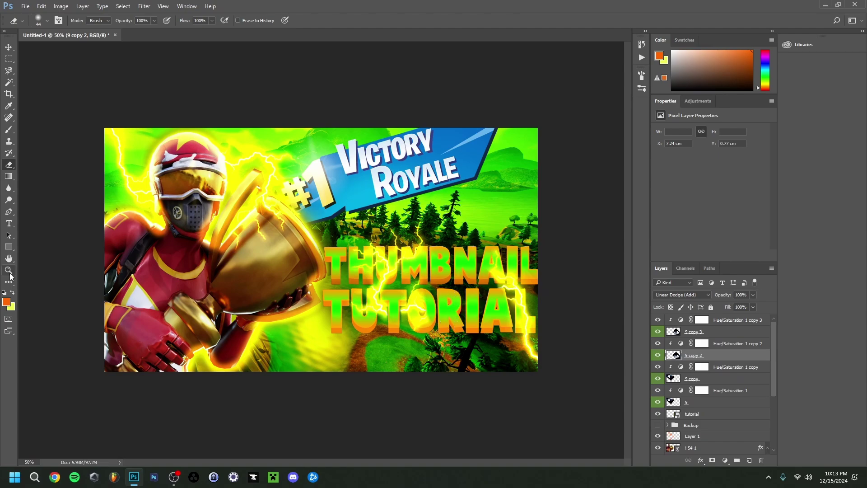
- Add an empty layer above Hue/Saturation 1 copy 3 and pick a large brush in yellow #f6ff00
{"action": "left_click", "coordinate": [10, 271]}
{"action": "right_click", "coordinate": [303, 256]}
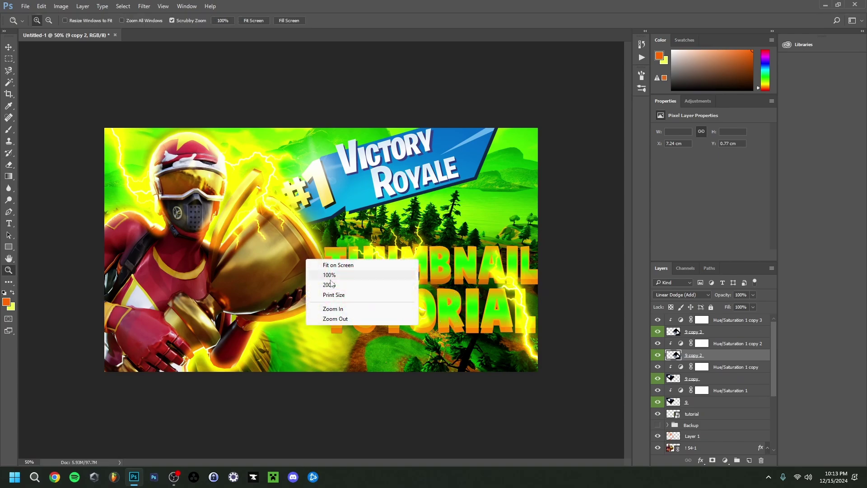
{"action": "left_click", "coordinate": [343, 319]}
{"action": "right_click", "coordinate": [304, 244]}
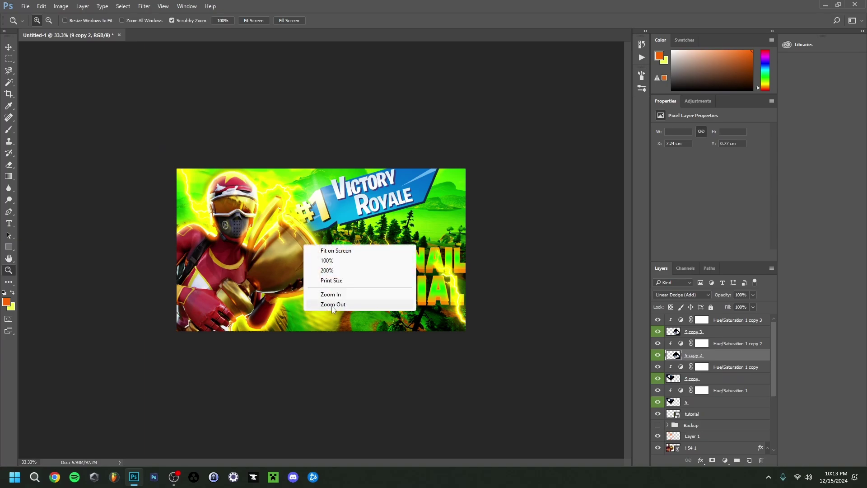
{"action": "left_click", "coordinate": [332, 305]}
{"action": "left_click", "coordinate": [739, 321]}
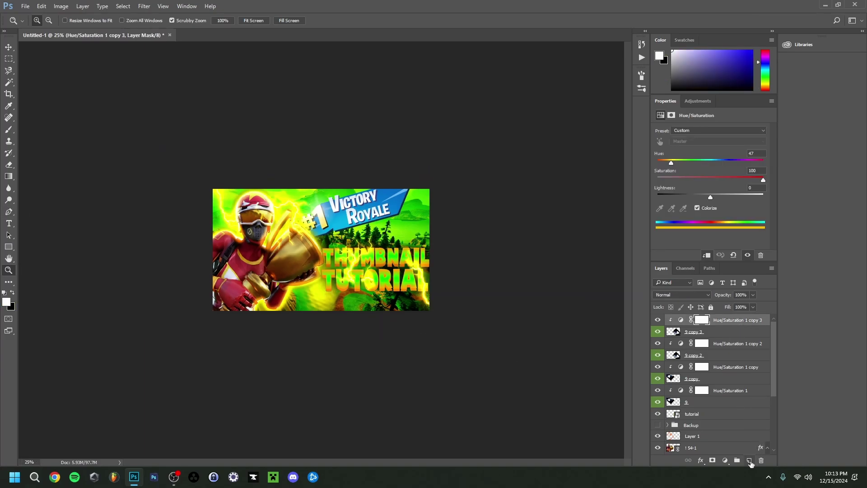
{"action": "left_click", "coordinate": [750, 461]}
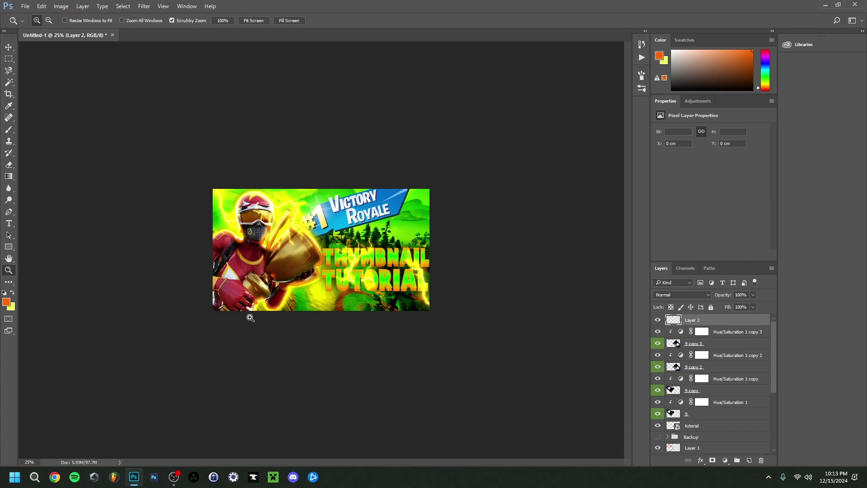
{"action": "left_click", "coordinate": [8, 129]}
{"action": "left_click", "coordinate": [47, 21]}
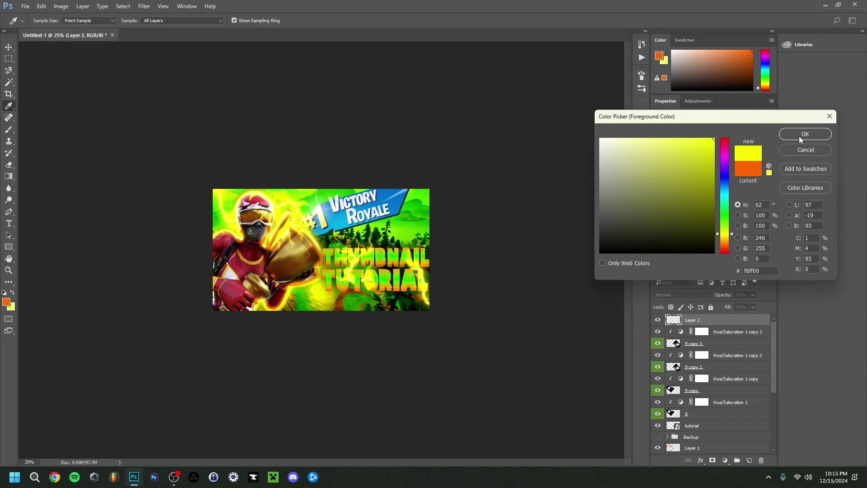
{"action": "left_click", "coordinate": [804, 134]}
{"action": "key", "text": "b"}
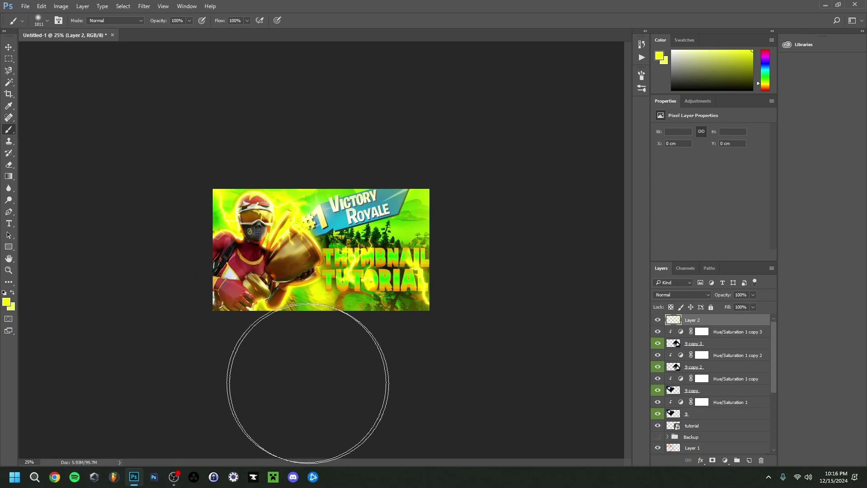
- At 50% zoom, select Hue/Saturation 1 copy 3, 9 copy 3 and Hue/Saturation 1 copy 2
{"action": "key", "text": "z"}
{"action": "right_click", "coordinate": [321, 248]}
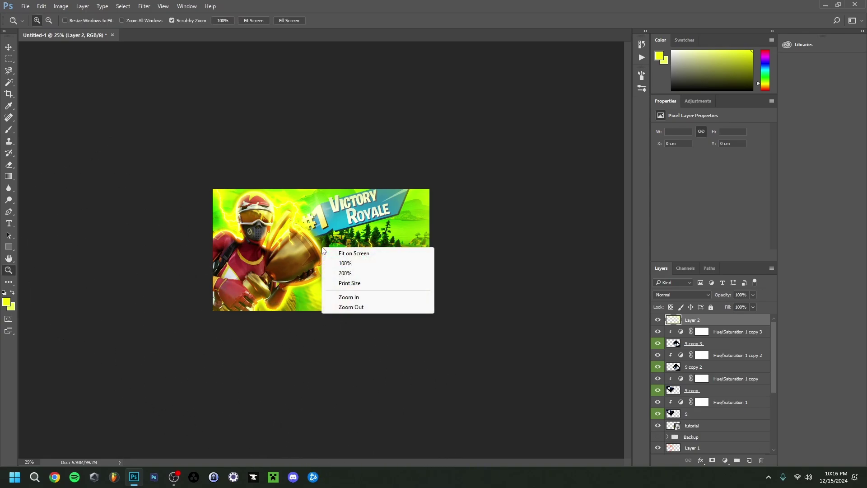
{"action": "left_click", "coordinate": [353, 253]}
{"action": "right_click", "coordinate": [345, 254]}
{"action": "left_click", "coordinate": [384, 311]}
{"action": "right_click", "coordinate": [319, 227]}
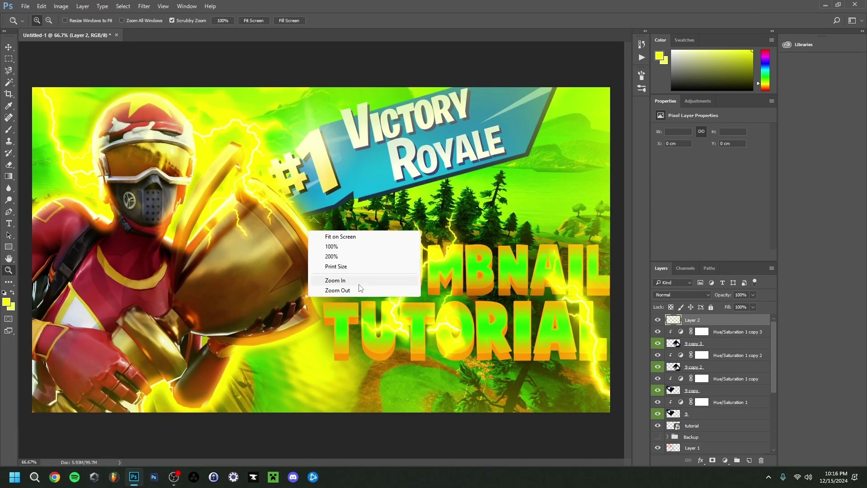
{"action": "left_click", "coordinate": [354, 290]}
{"action": "key", "text": "v"}
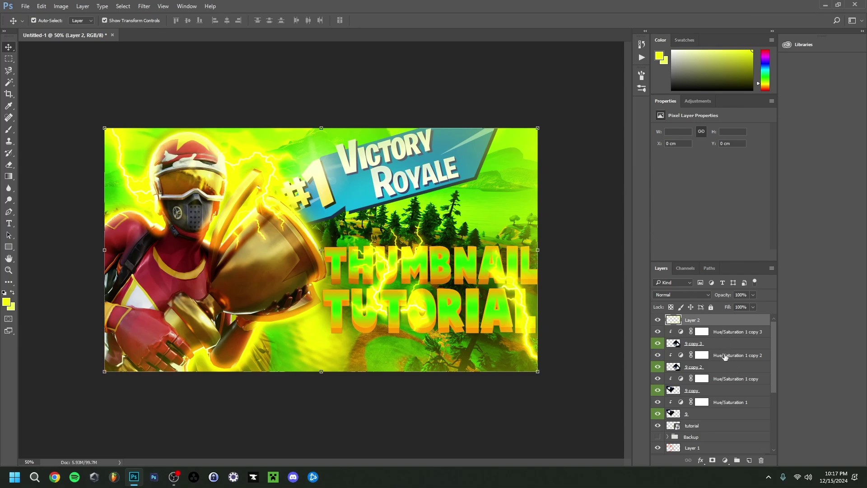
{"action": "left_click", "coordinate": [732, 333]}
{"action": "left_click", "coordinate": [733, 346], "text": "ctrl"}
{"action": "left_click", "coordinate": [734, 354], "text": "ctrl"}
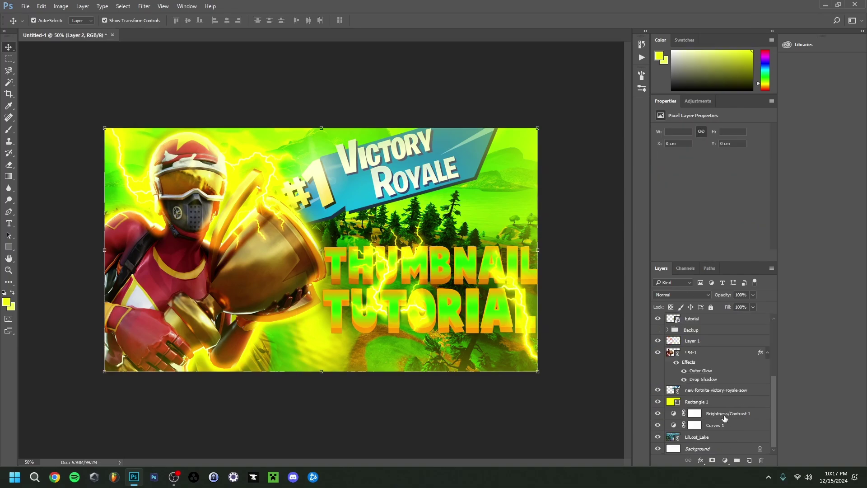
{"action": "scroll", "coordinate": [725, 413], "scroll_direction": "up", "scroll_amount": 5}
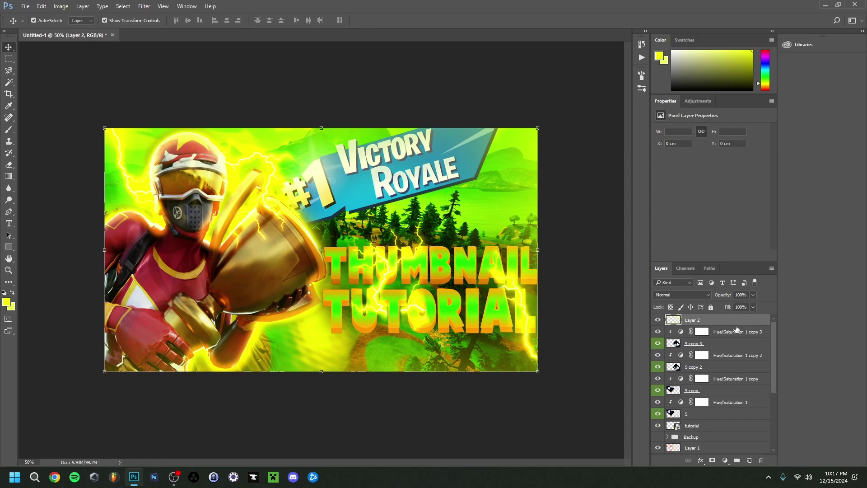
- Add an Exposure adjustment layer at about +0.09 exposure, gamma 0.93
{"action": "left_click", "coordinate": [695, 101]}
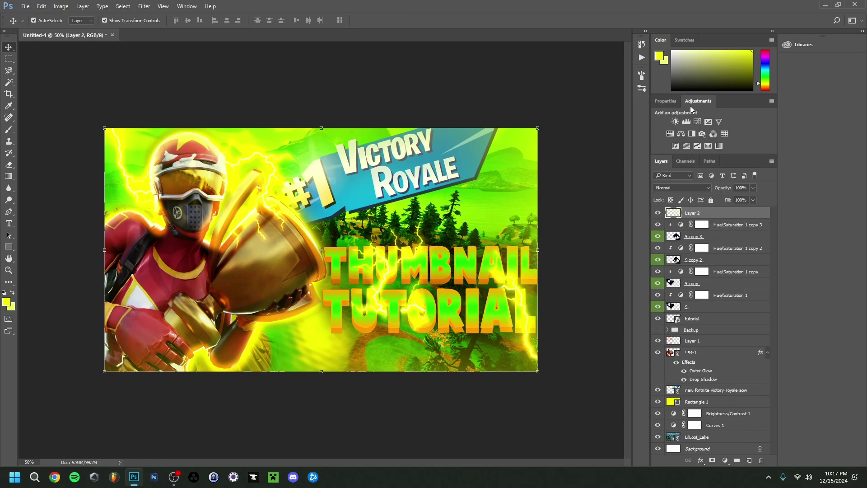
{"action": "left_click", "coordinate": [708, 122]}
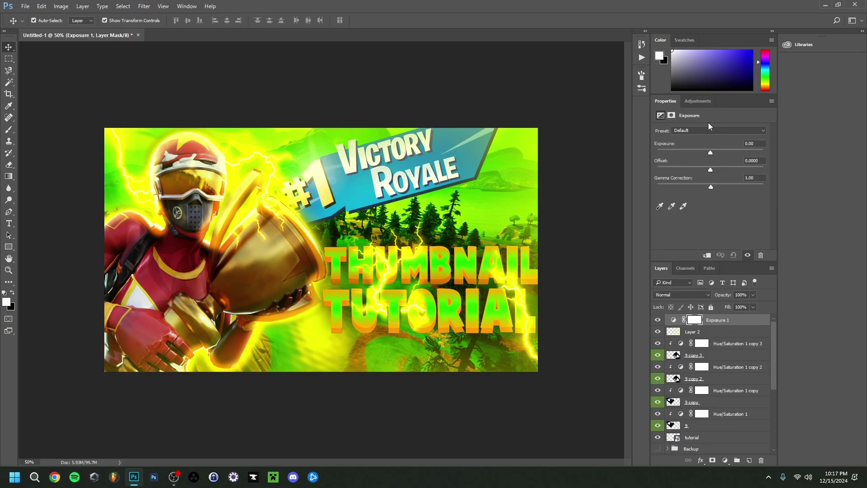
{"action": "left_click_drag", "start_coordinate": [710, 153], "coordinate": [708, 170]}
{"action": "left_click_drag", "start_coordinate": [712, 153], "coordinate": [710, 153]}
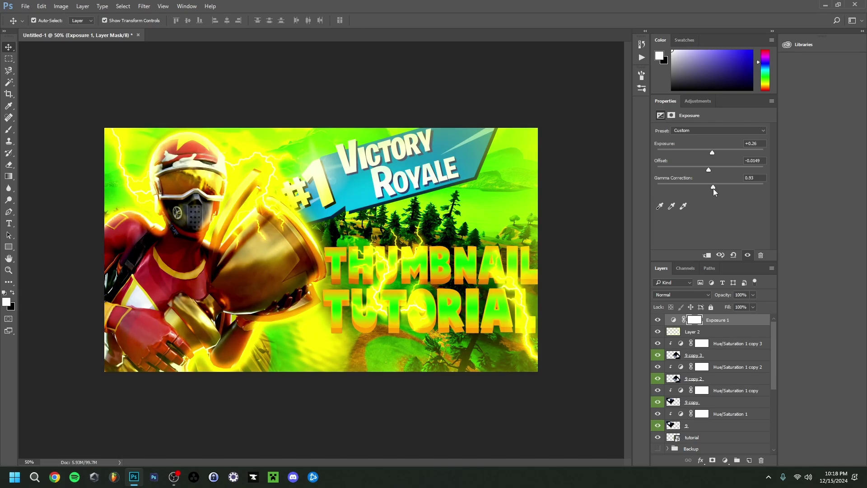
{"action": "key", "text": "e"}
- Add a Levels adjustment with black input 28 and white 247, fine-tuning the midtones
{"action": "left_click", "coordinate": [700, 101]}
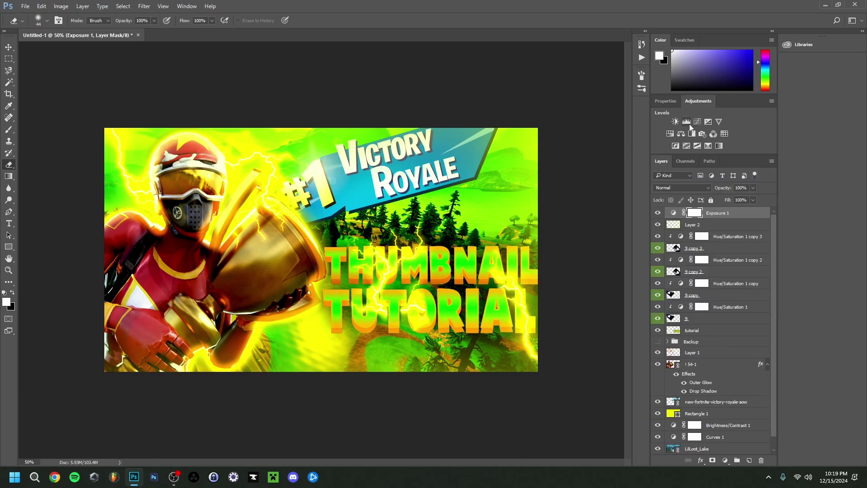
{"action": "left_click", "coordinate": [686, 121]}
{"action": "left_click_drag", "start_coordinate": [764, 194], "coordinate": [761, 194]}
{"action": "left_click_drag", "start_coordinate": [668, 194], "coordinate": [679, 197]}
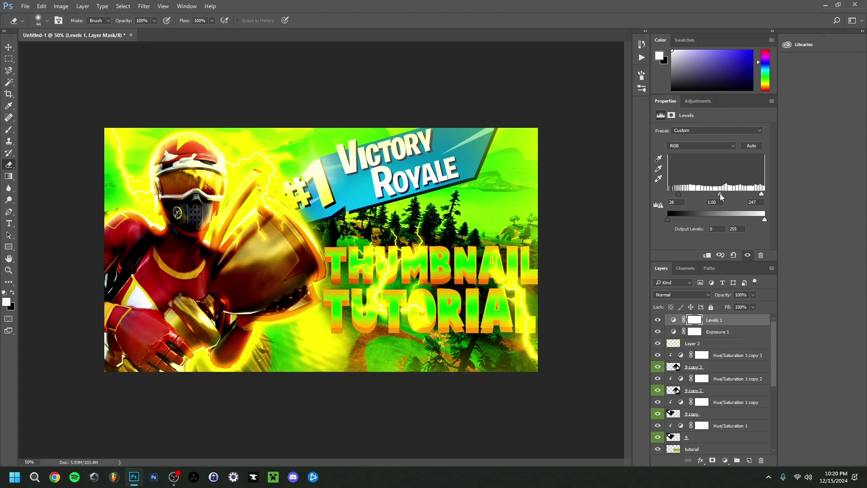
{"action": "left_click_drag", "start_coordinate": [719, 193], "coordinate": [716, 195]}
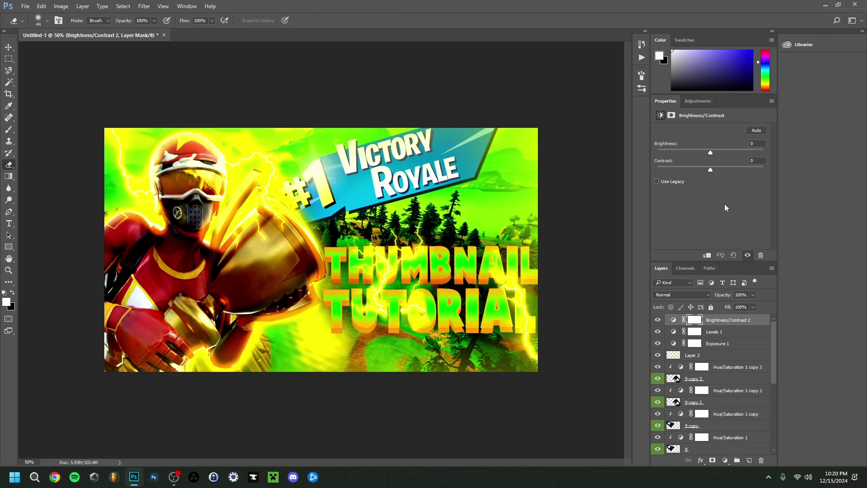
- Set the Brightness/Contrast adjustment to brightness -1 and contrast 11
{"action": "left_click", "coordinate": [710, 154]}
{"action": "left_click_drag", "start_coordinate": [710, 170], "coordinate": [716, 170]}
{"action": "left_click", "coordinate": [727, 344]}
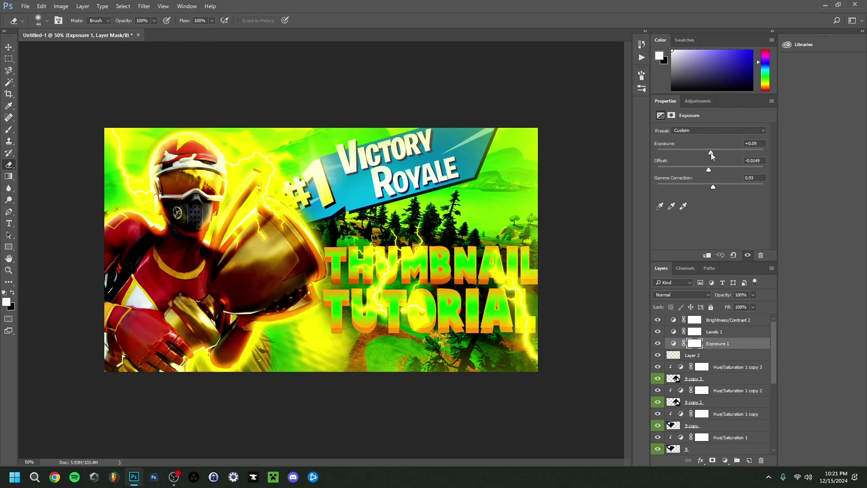